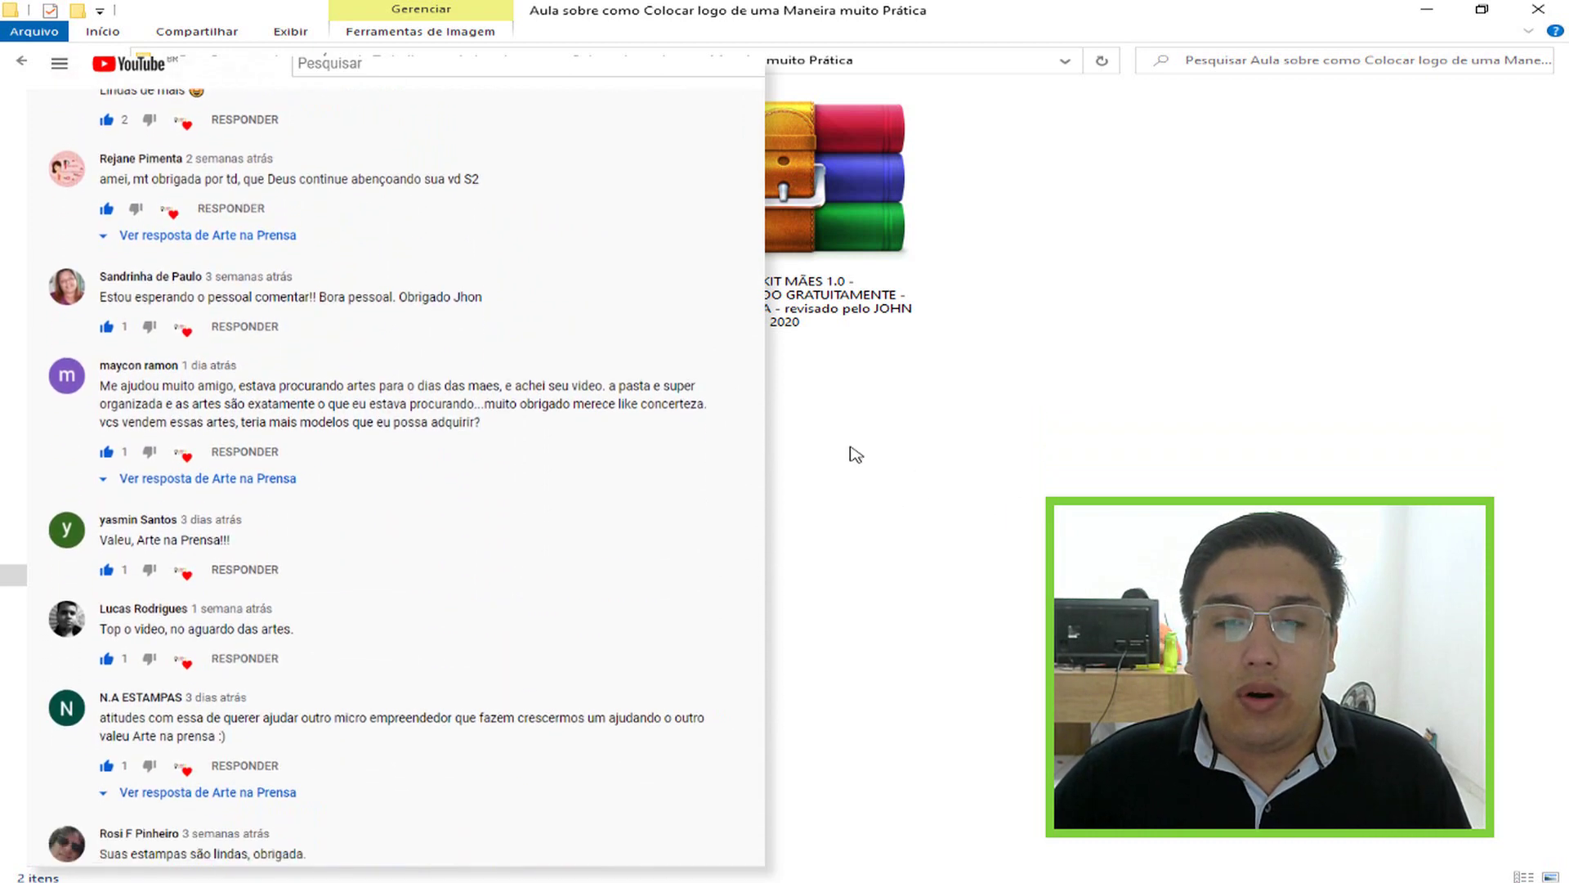
Extract the SUPER KIT MÃES 1.0 archive directly into its current folder
{"action": "left_click", "coordinate": [829, 282]}
{"action": "right_click", "coordinate": [830, 282]}
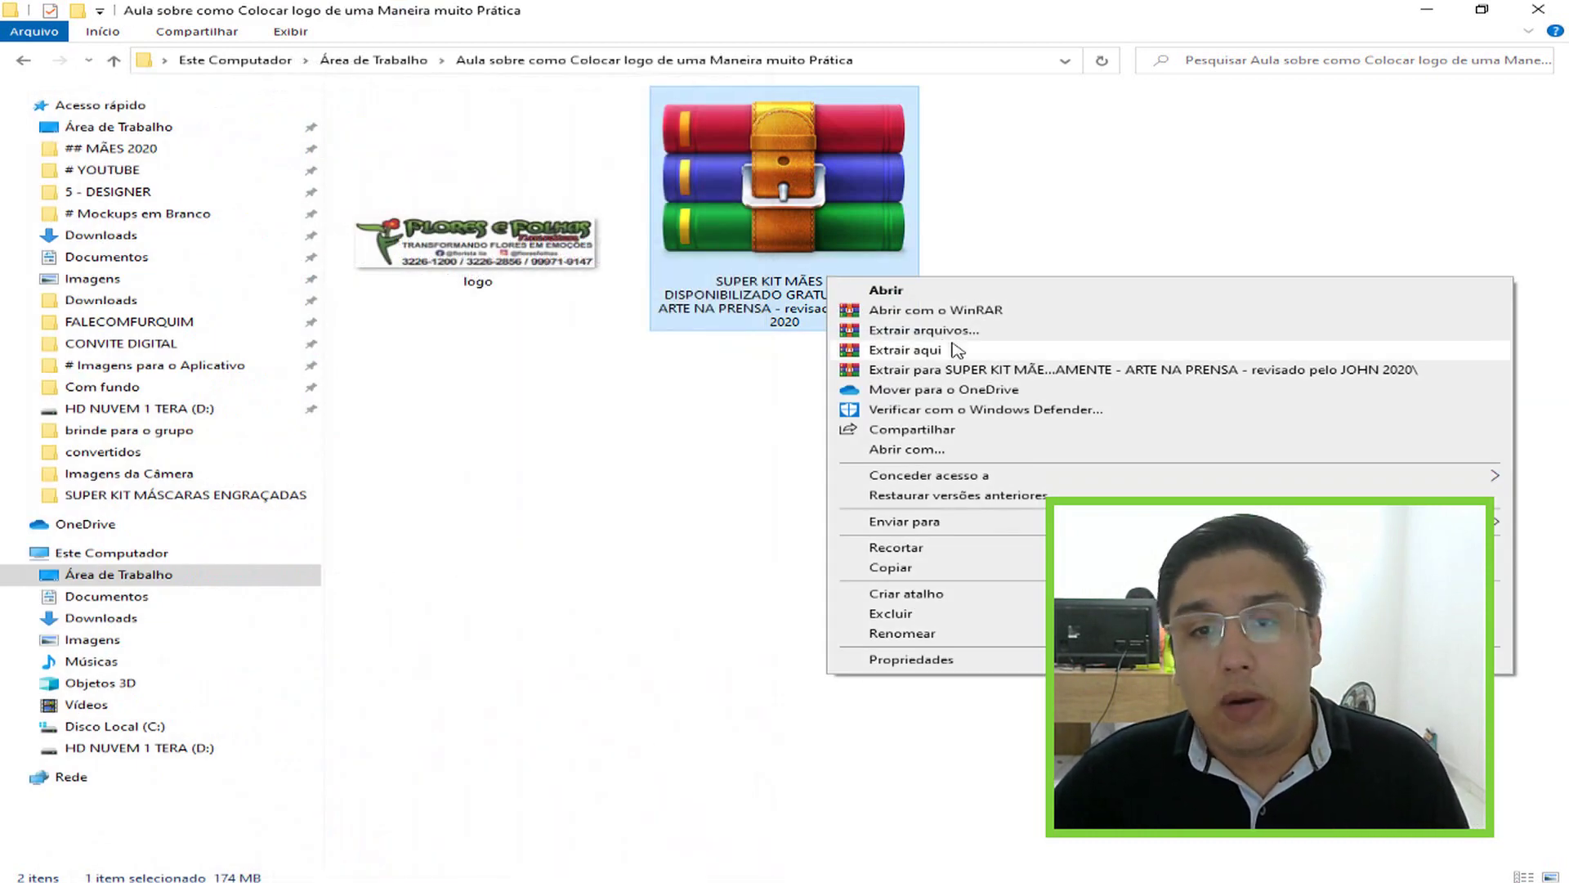
{"action": "left_click", "coordinate": [906, 349]}
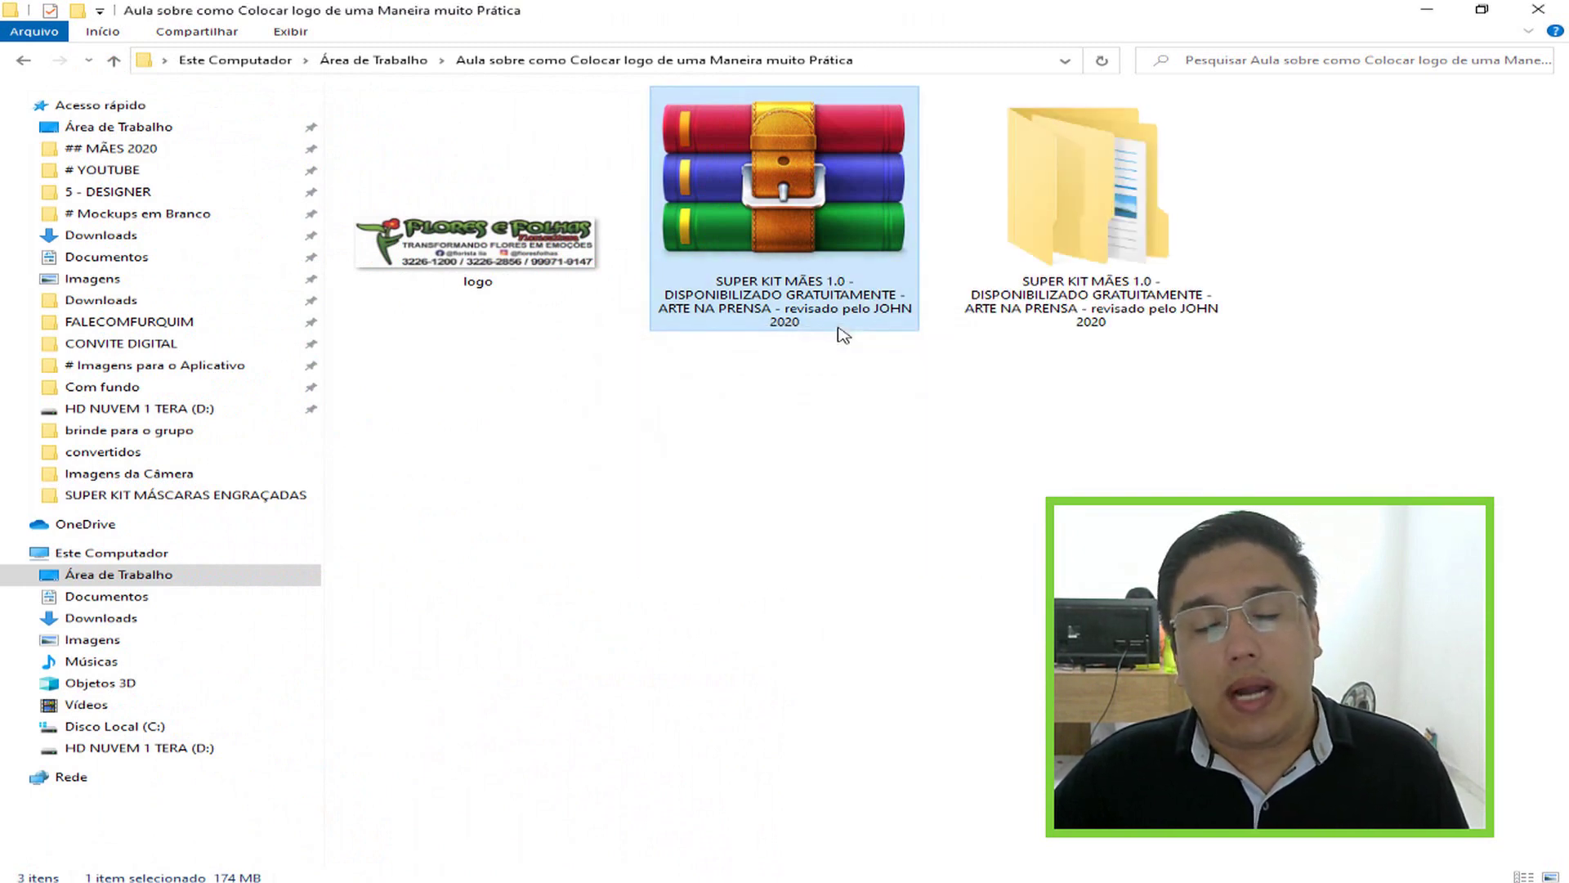
{"action": "left_click", "coordinate": [762, 484]}
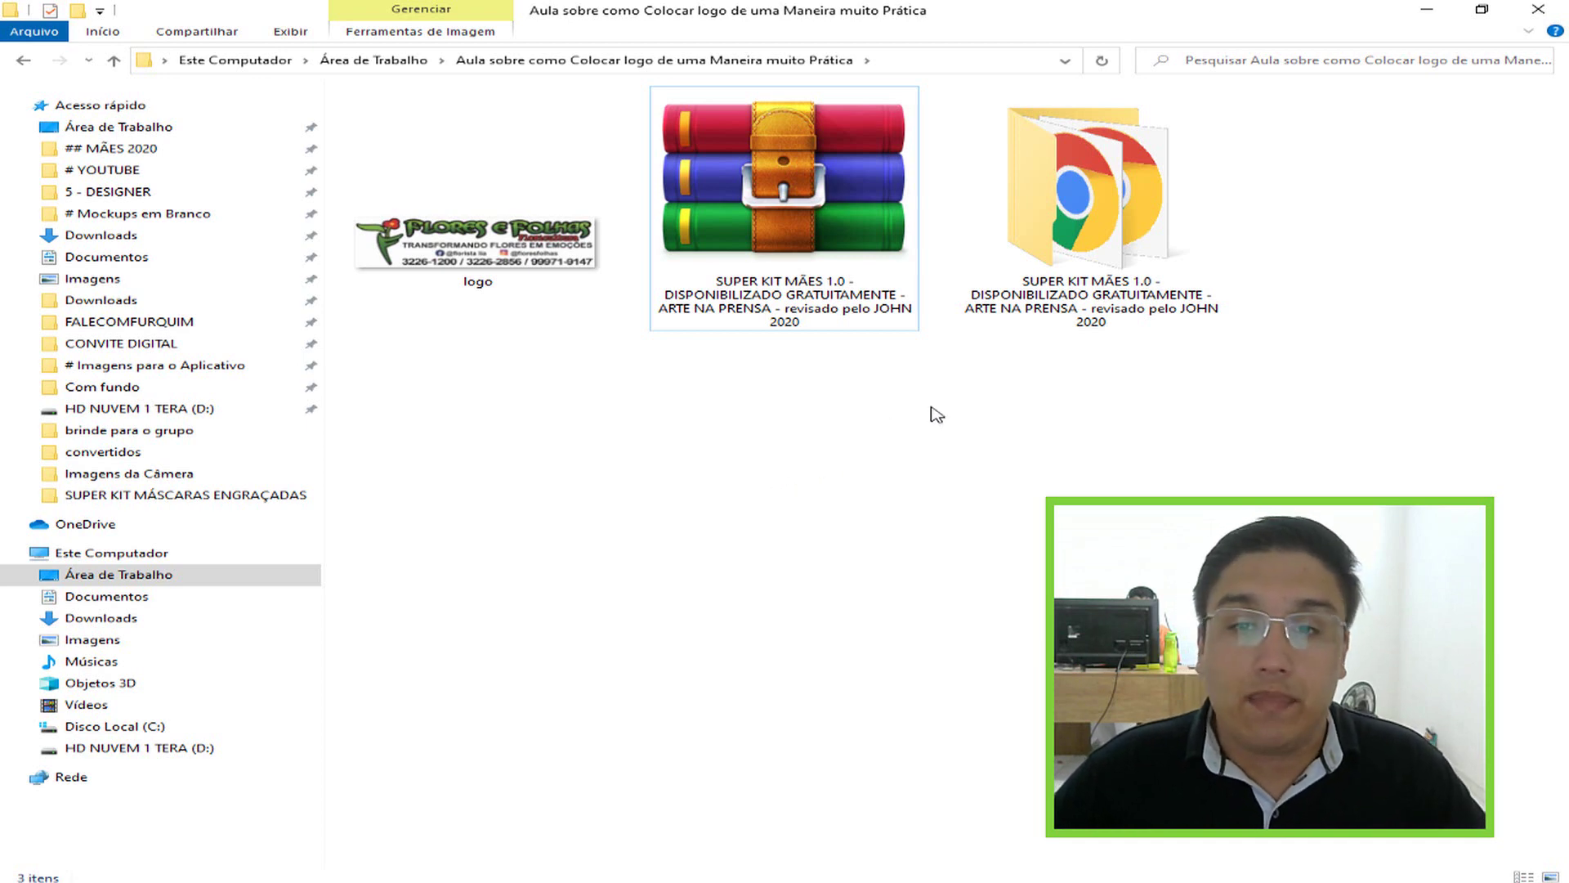
Browse the extracted SUPER KIT MÃES 1.0 folder down to 4 - MOCKUPS, 1 - CANECAS, Com fundo
{"action": "double_click", "coordinate": [1072, 245]}
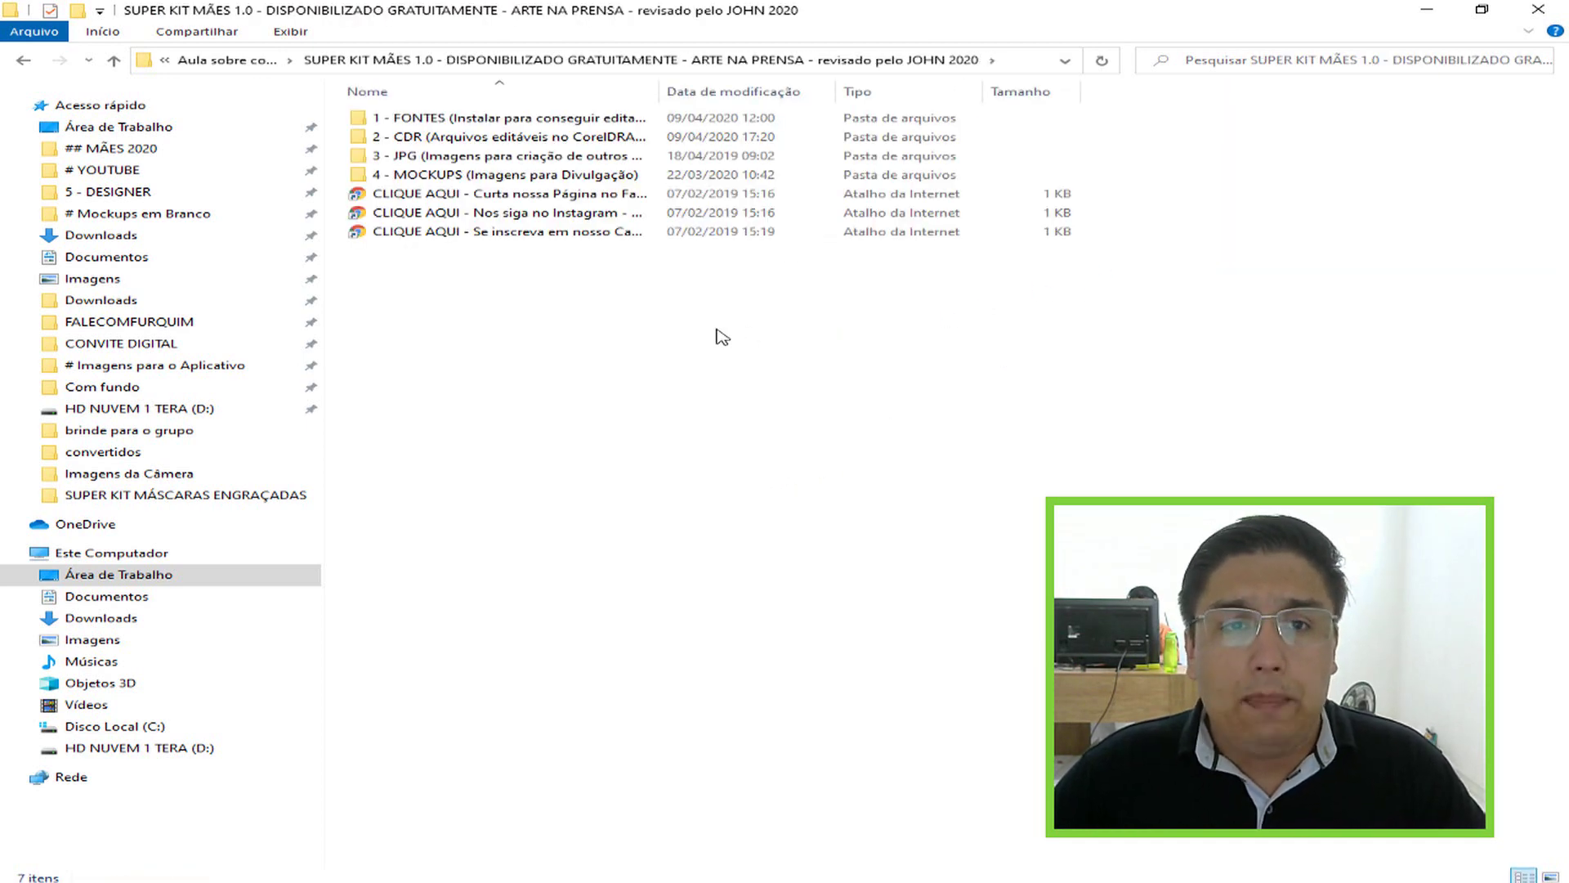
{"action": "left_click_drag", "start_coordinate": [659, 91], "coordinate": [943, 122]}
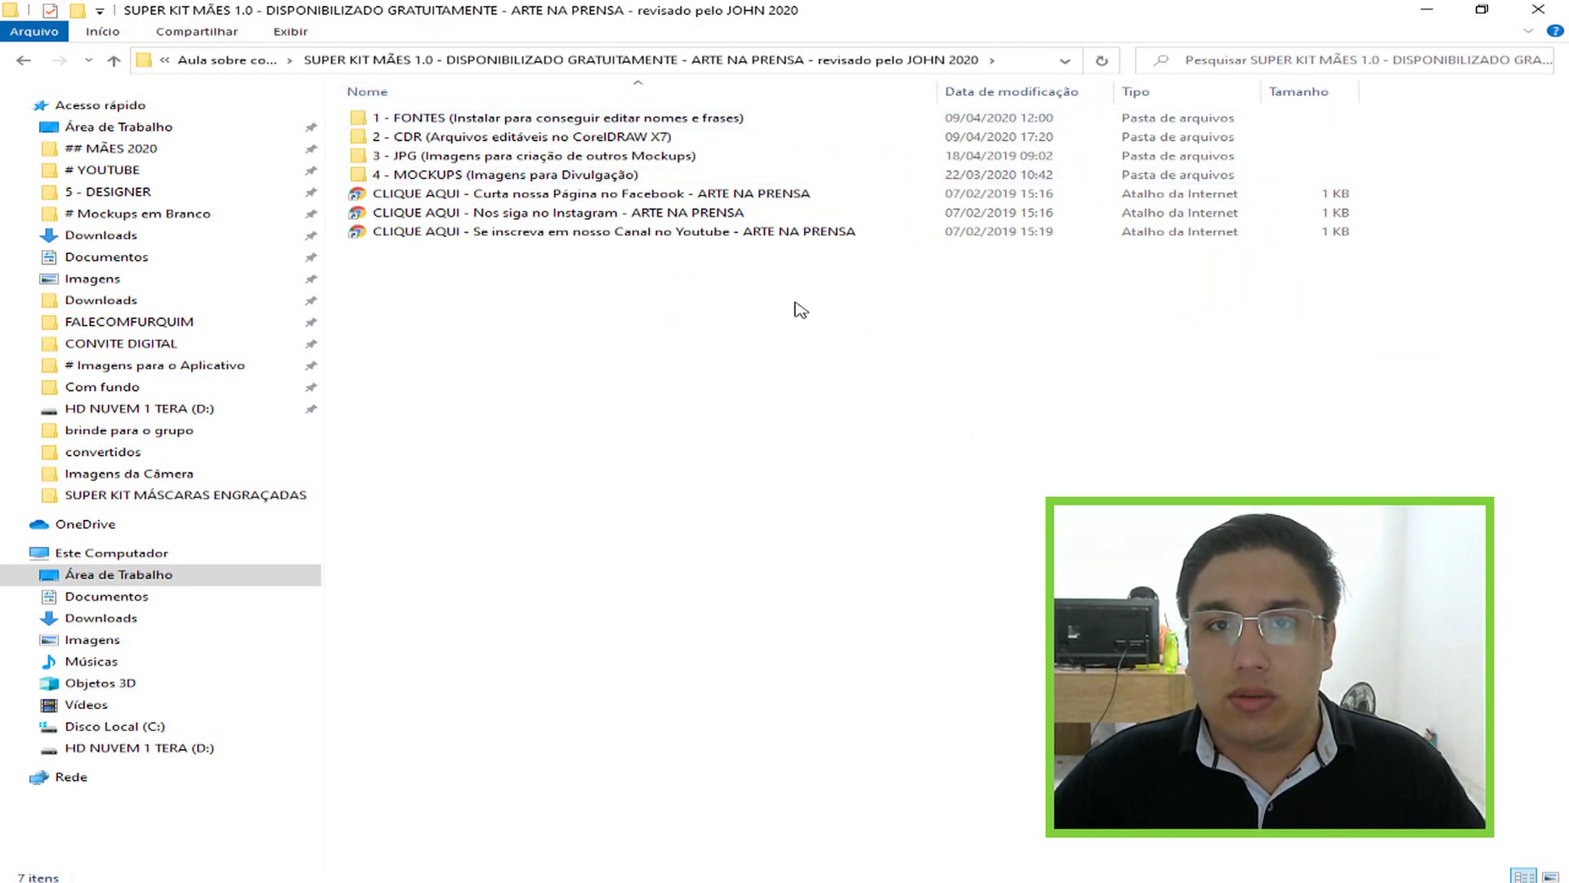
{"action": "left_click", "coordinate": [431, 175]}
{"action": "double_click", "coordinate": [431, 175]}
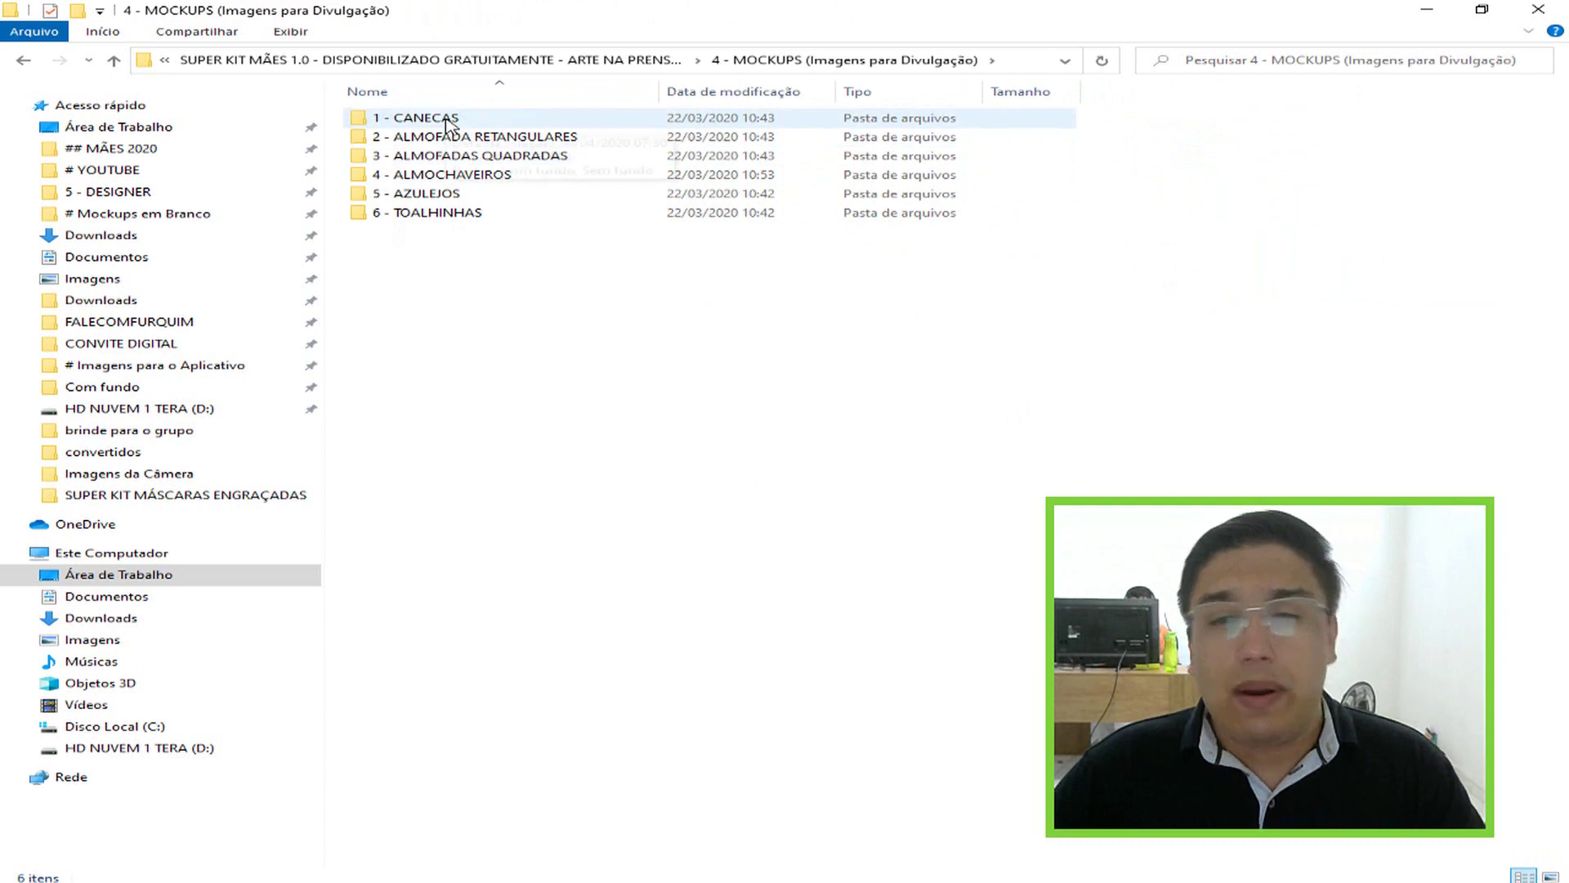
{"action": "double_click", "coordinate": [449, 125]}
{"action": "left_click", "coordinate": [449, 125]}
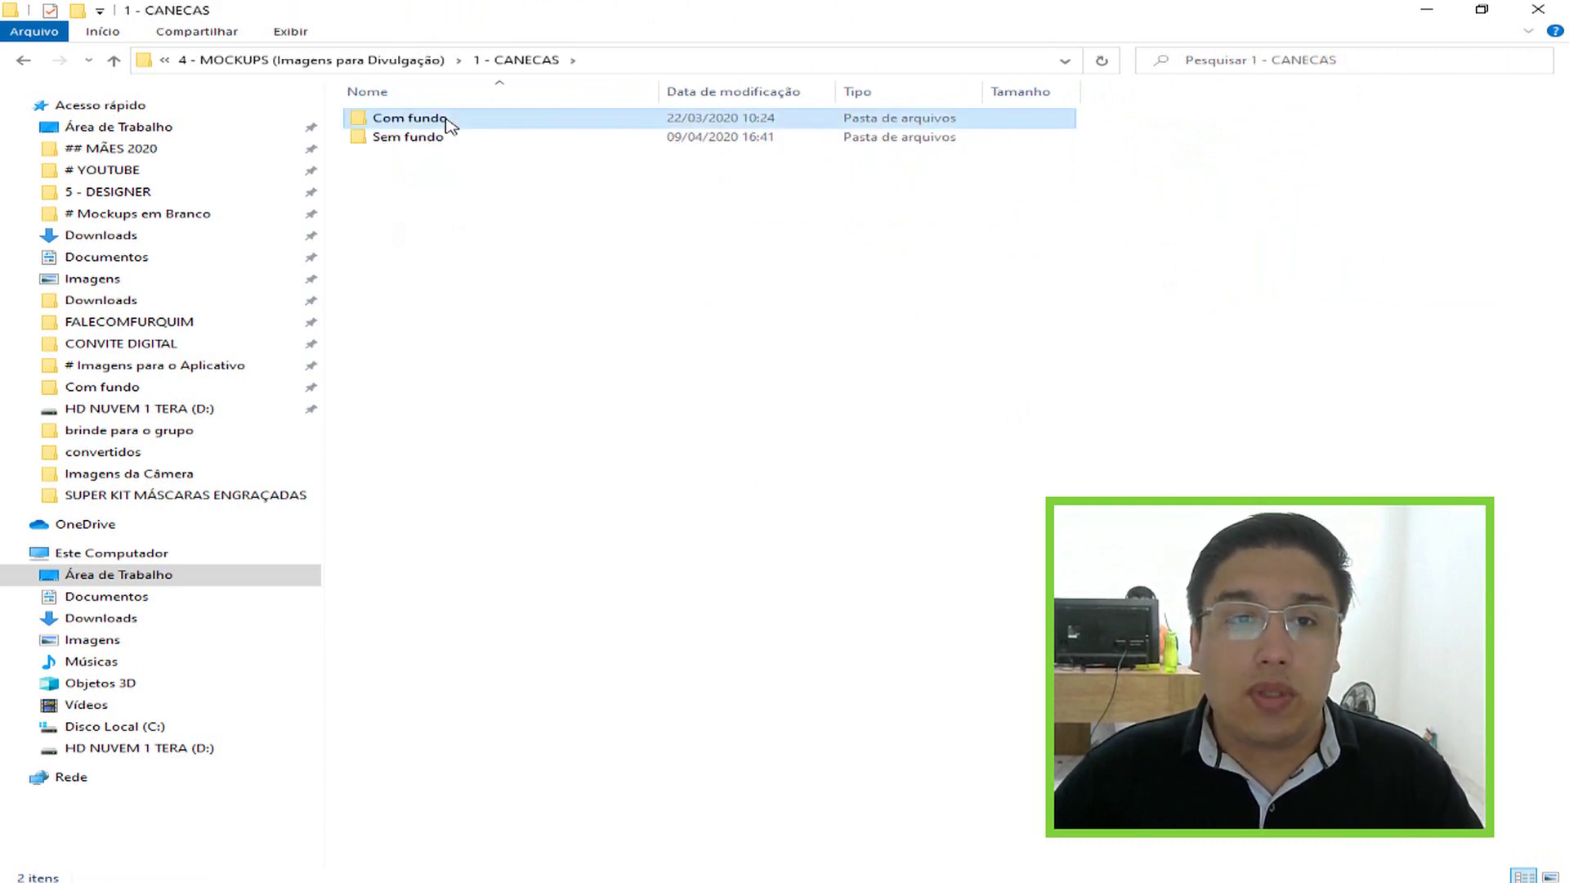
{"action": "double_click", "coordinate": [518, 125]}
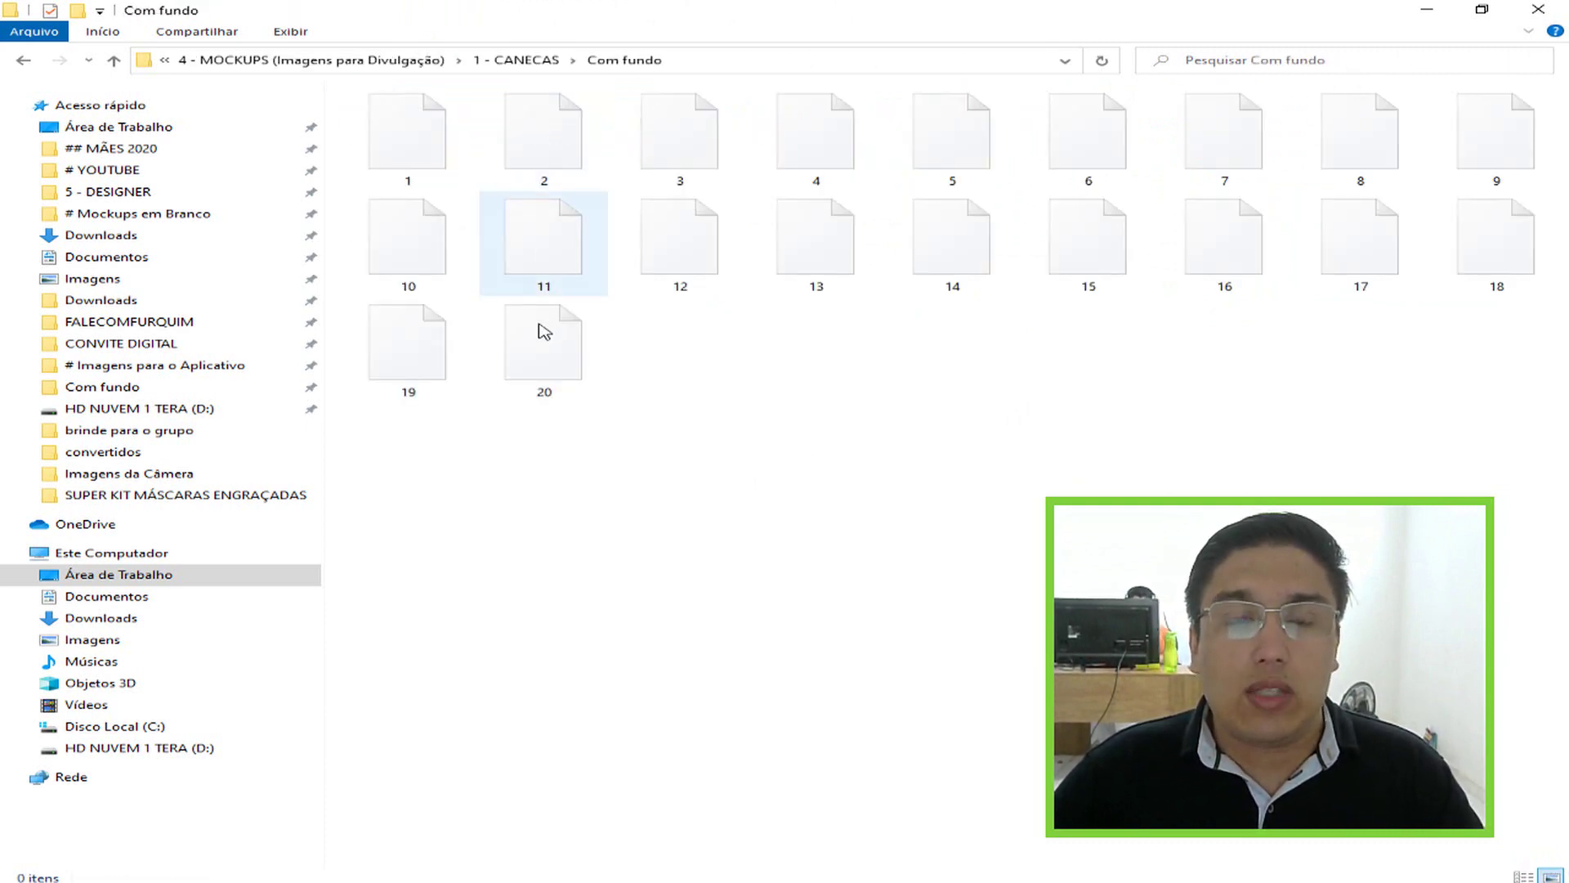
Enlarge the mug mockup thumbnails and view mockup image 1 in a maximized photo viewer
{"action": "scroll", "coordinate": [708, 466], "scroll_direction": "up", "scroll_amount": 5, "text": "ctrl"}
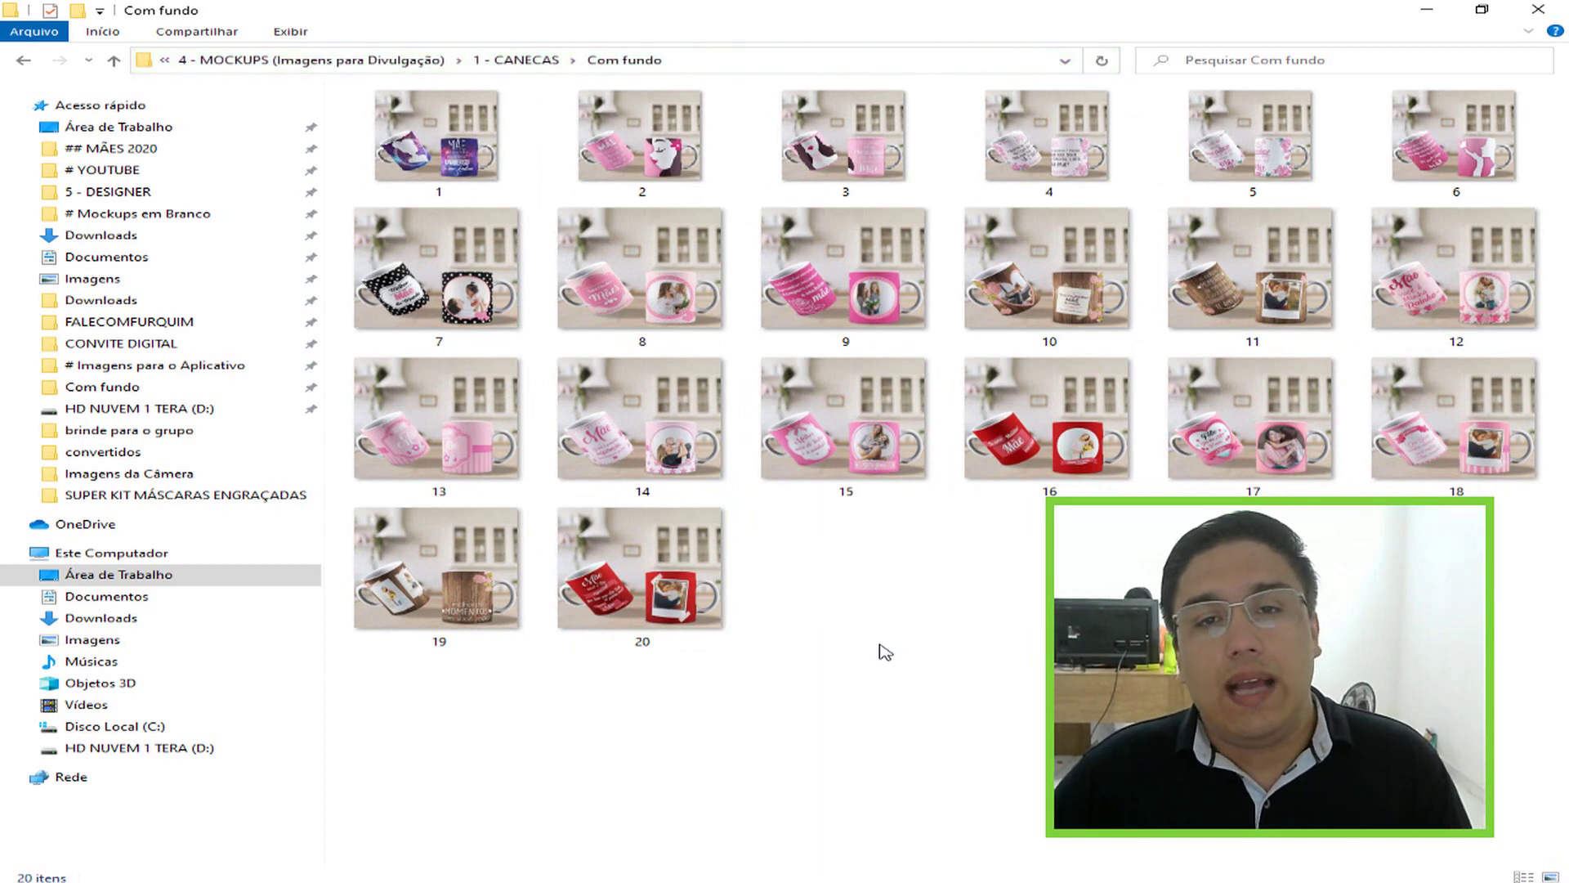
{"action": "scroll", "coordinate": [886, 651], "scroll_direction": "up", "scroll_amount": 1, "text": "ctrl"}
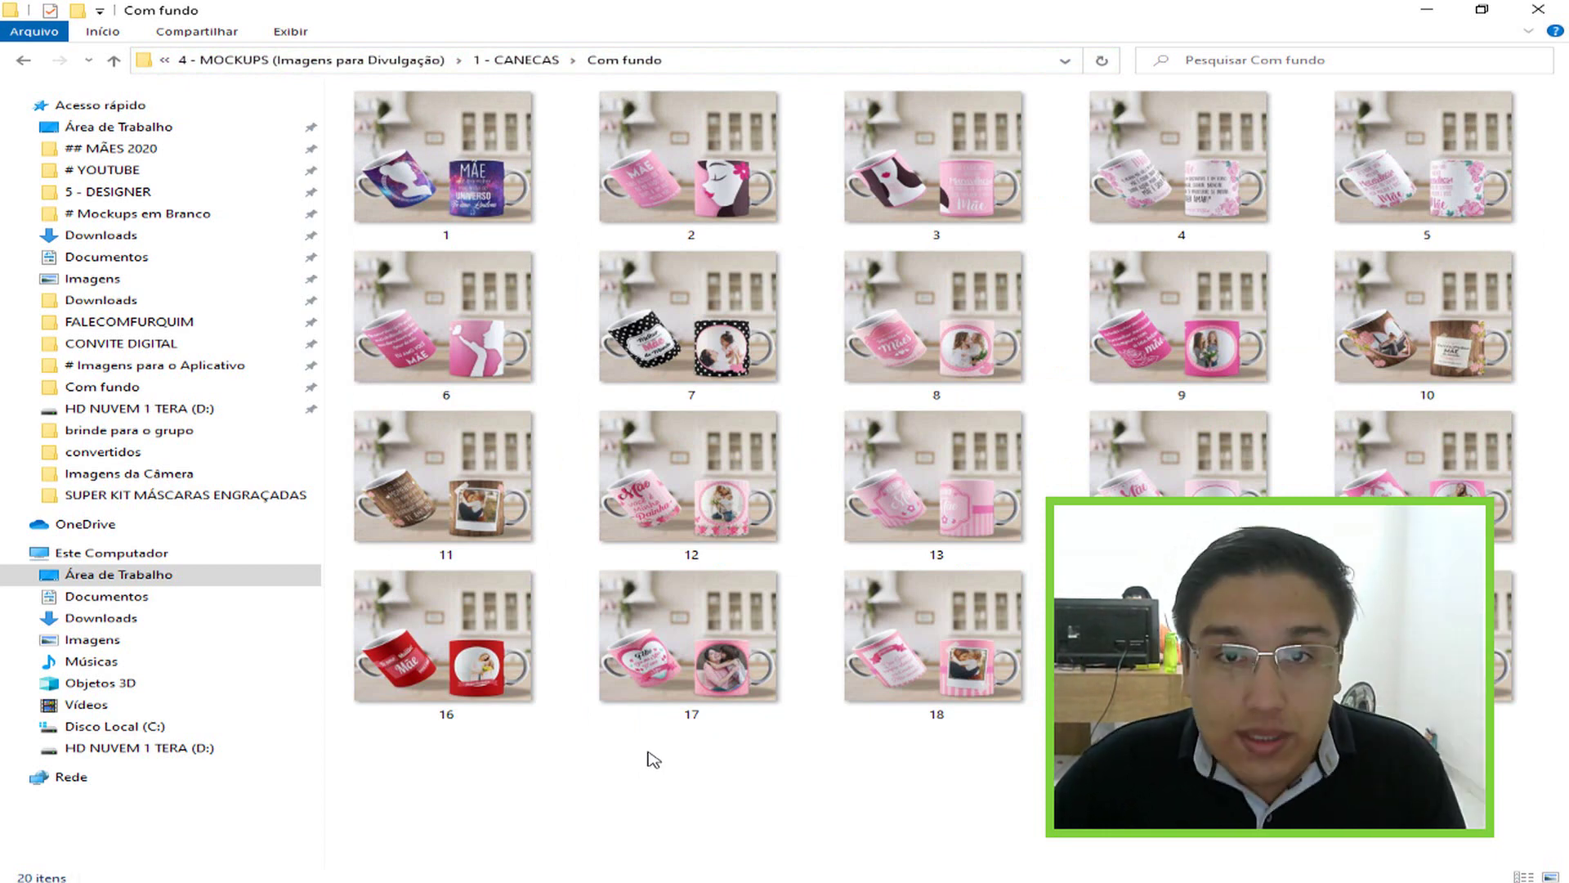
{"action": "mouse_move", "coordinate": [518, 214]}
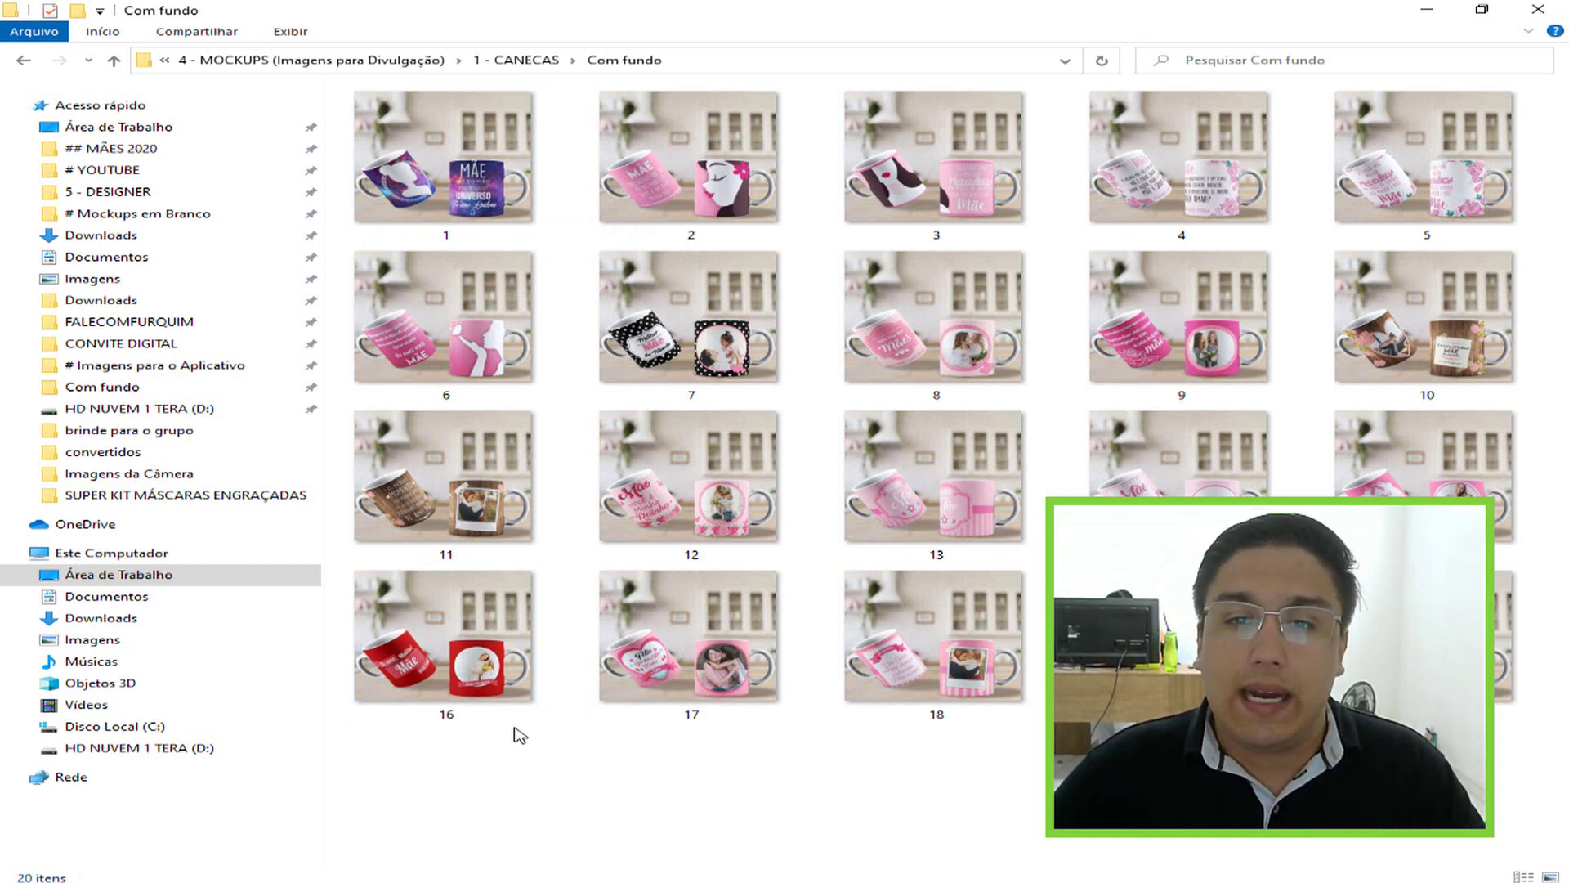
{"action": "double_click", "coordinate": [443, 155]}
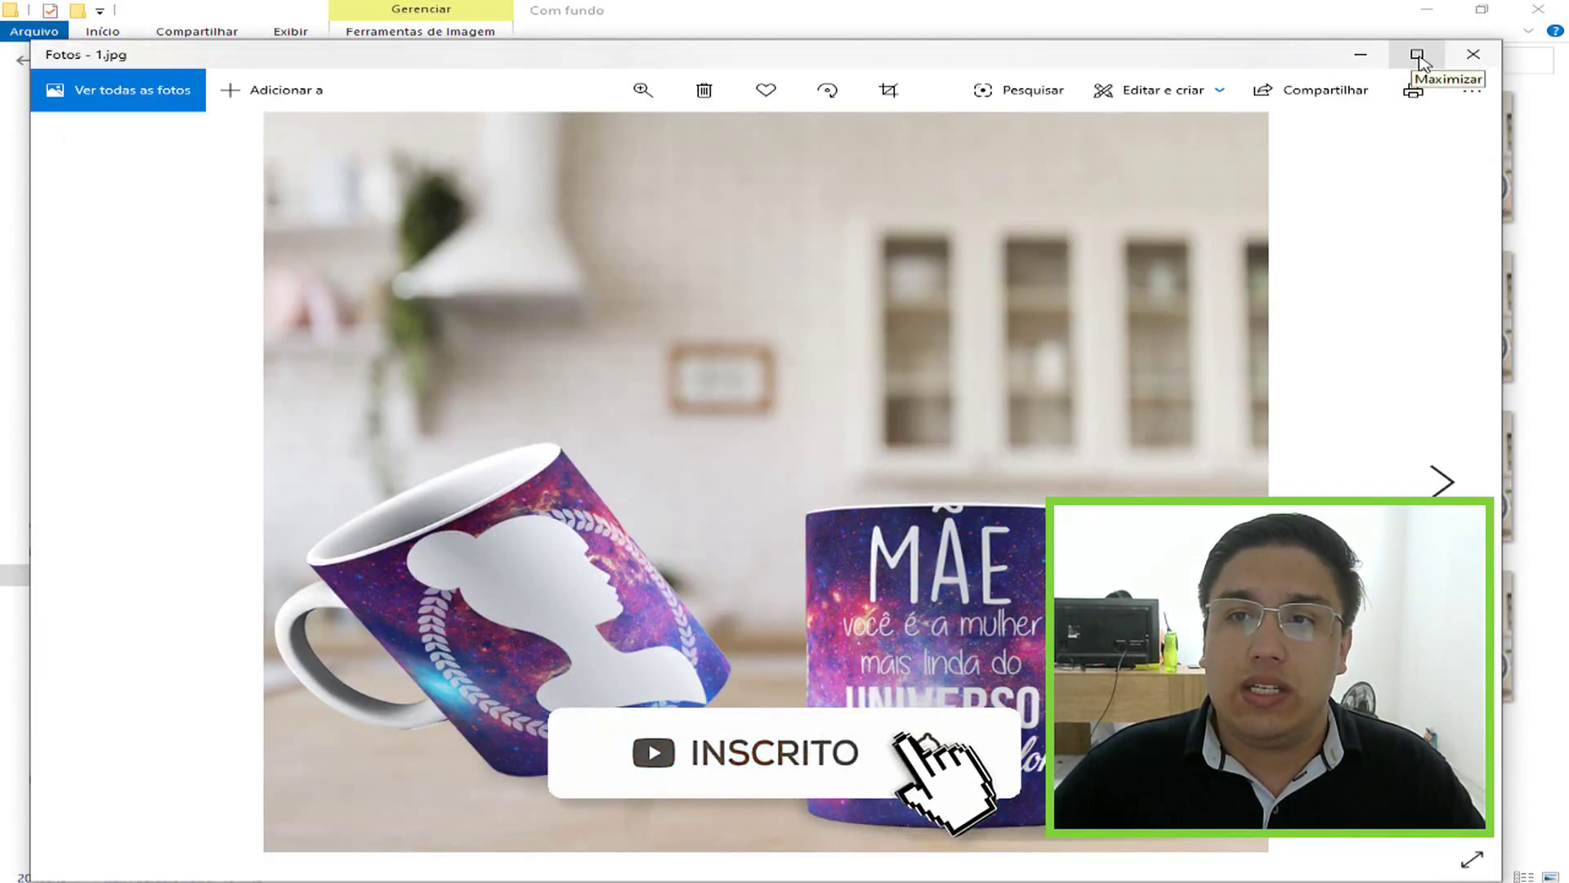
{"action": "left_click", "coordinate": [1418, 56]}
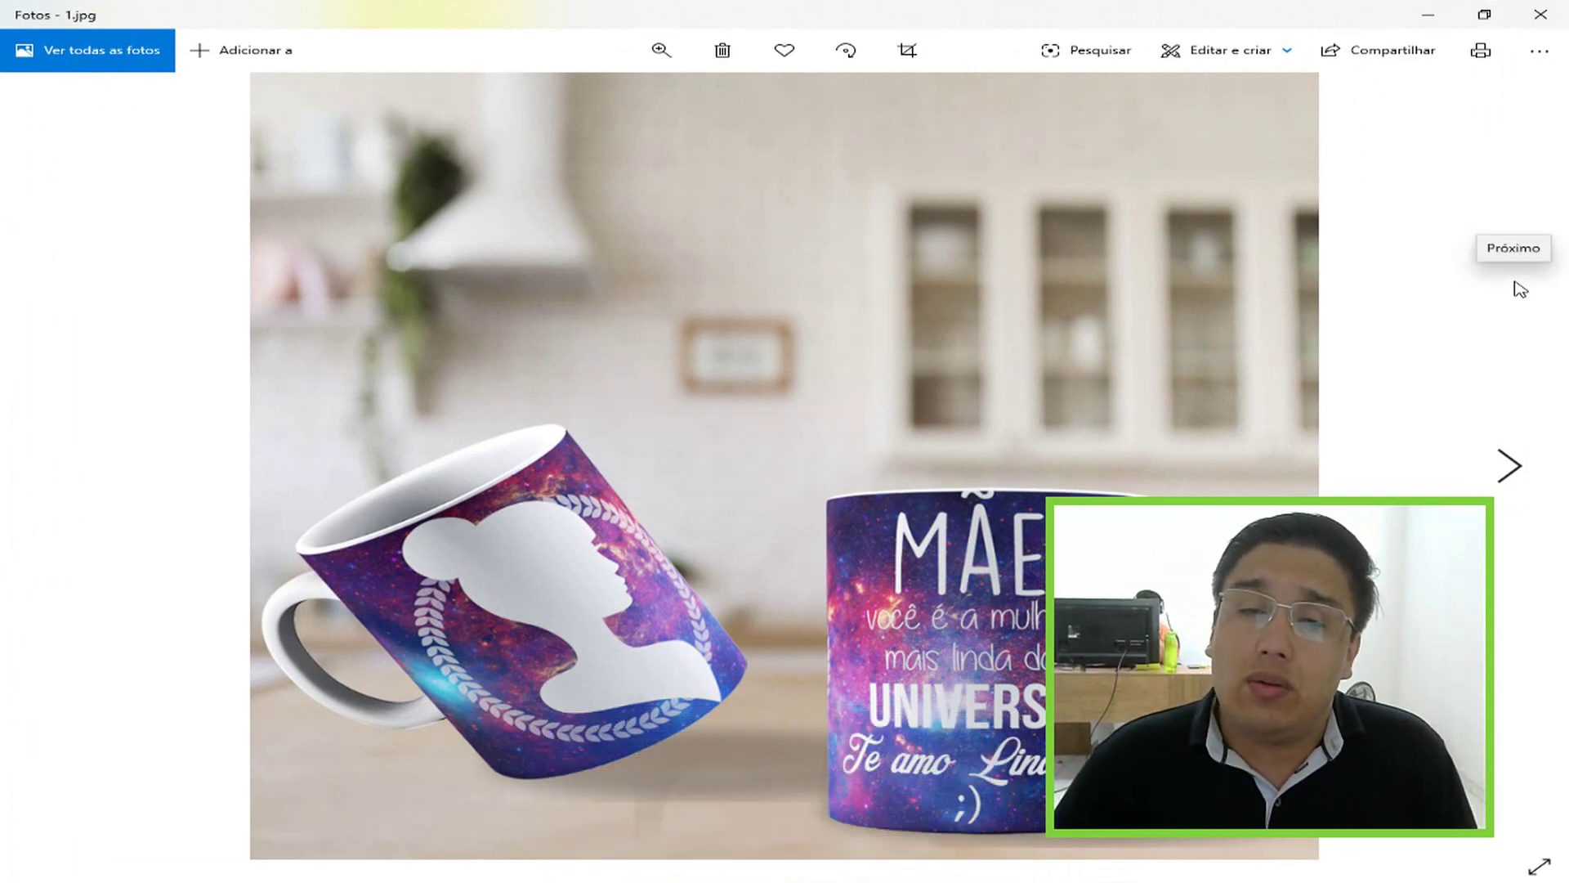
{"action": "left_click", "coordinate": [1538, 15]}
{"action": "left_click", "coordinate": [700, 777]}
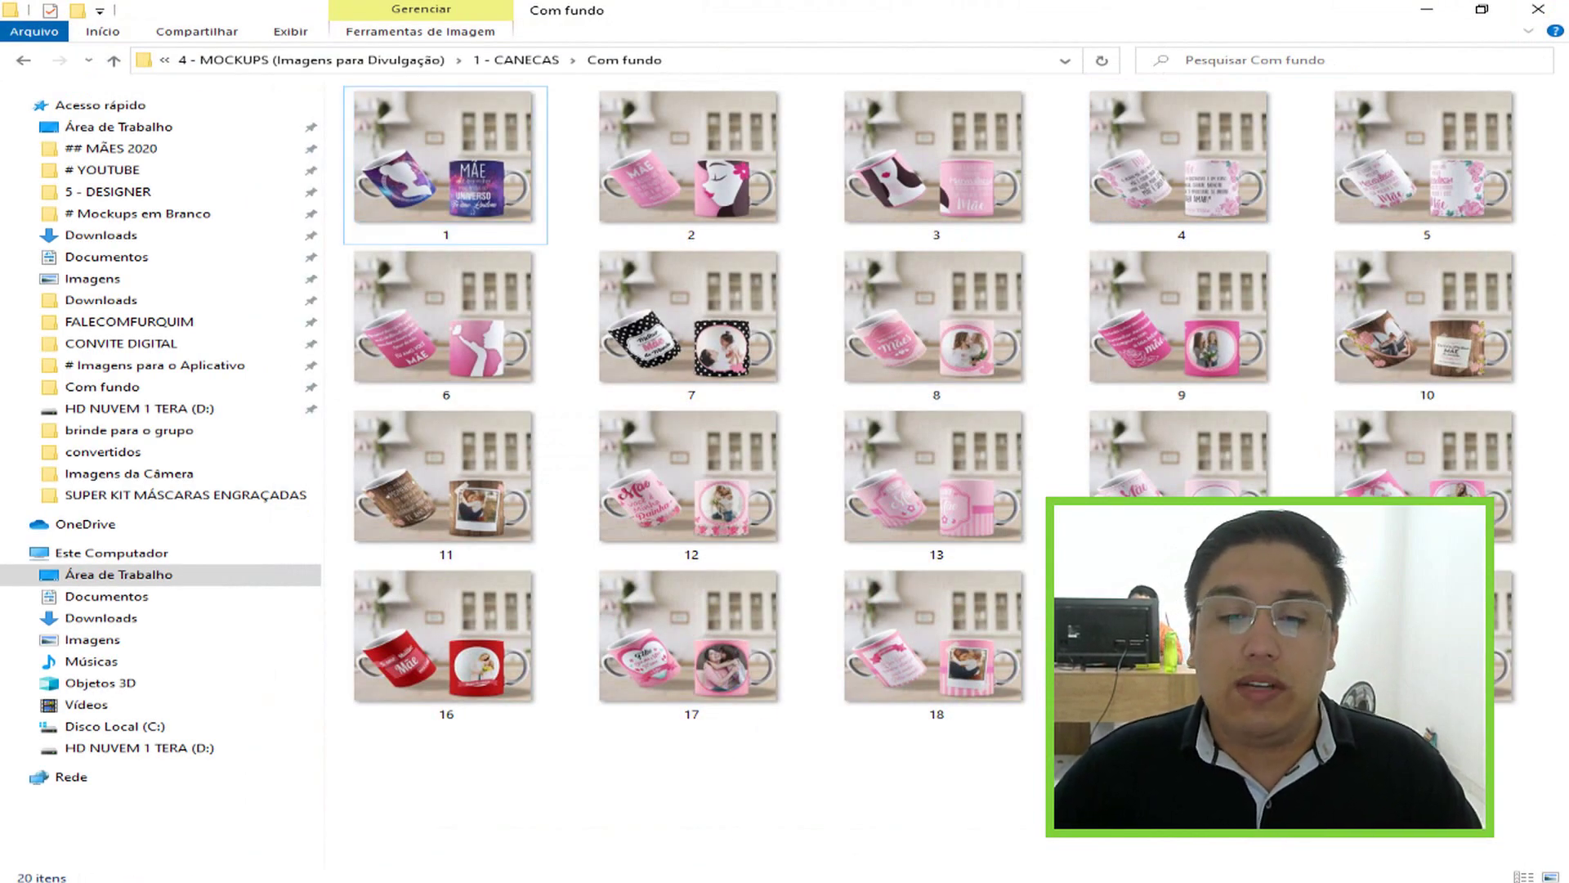
Switch to CorelDRAW, close the open blank document and create a new 800 × 800 px RGB document at 300 dpi
{"action": "key", "text": "alt+Tab"}
{"action": "left_click_drag", "start_coordinate": [774, 686], "coordinate": [873, 657]}
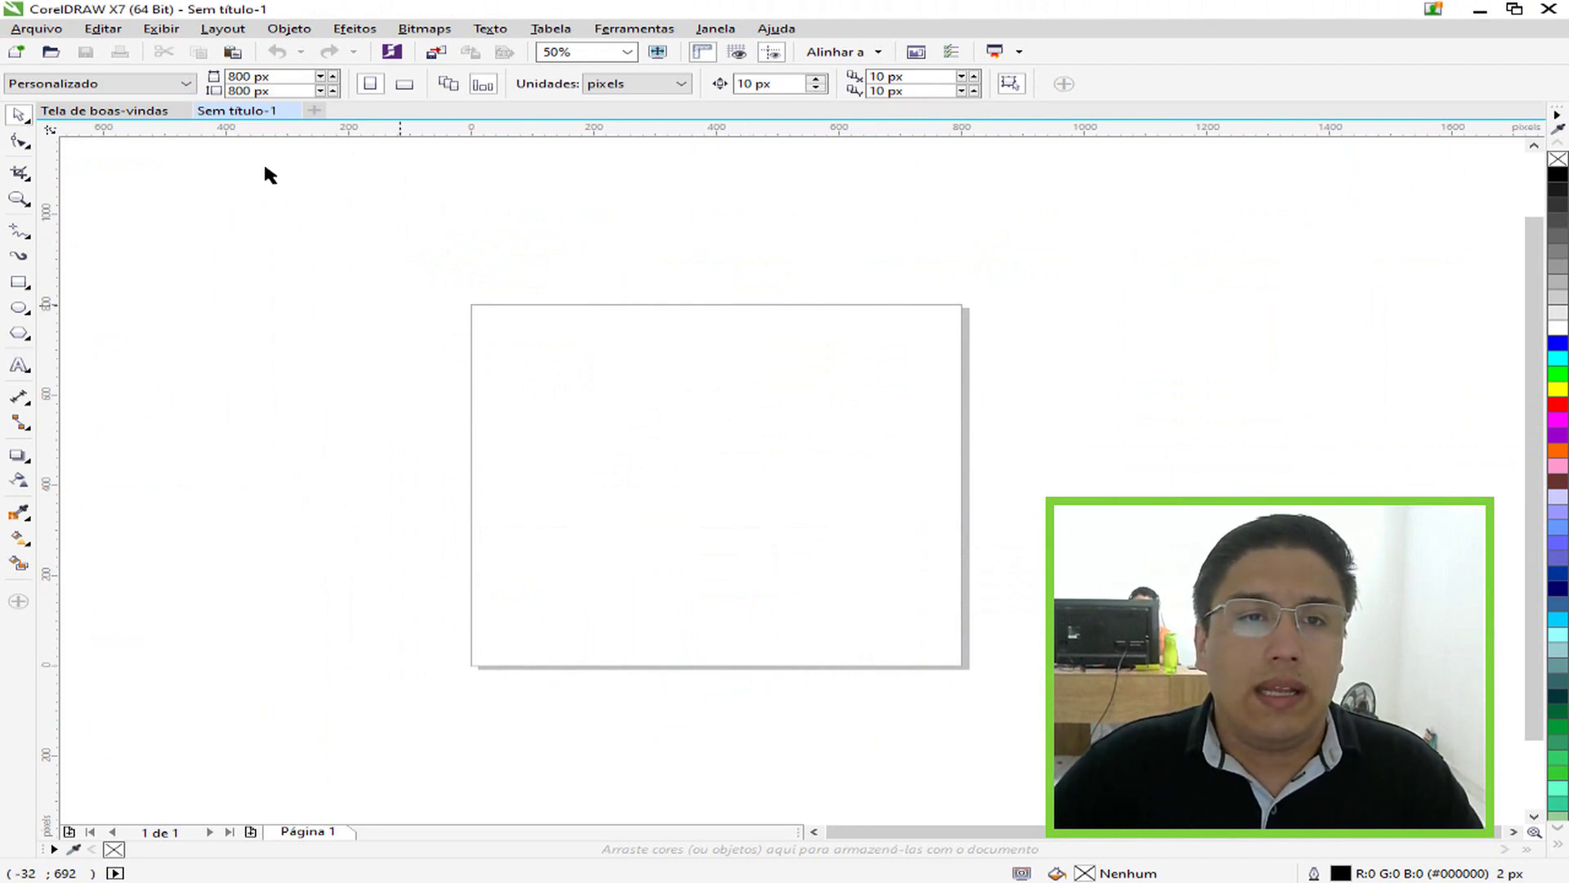
{"action": "left_click", "coordinate": [298, 111]}
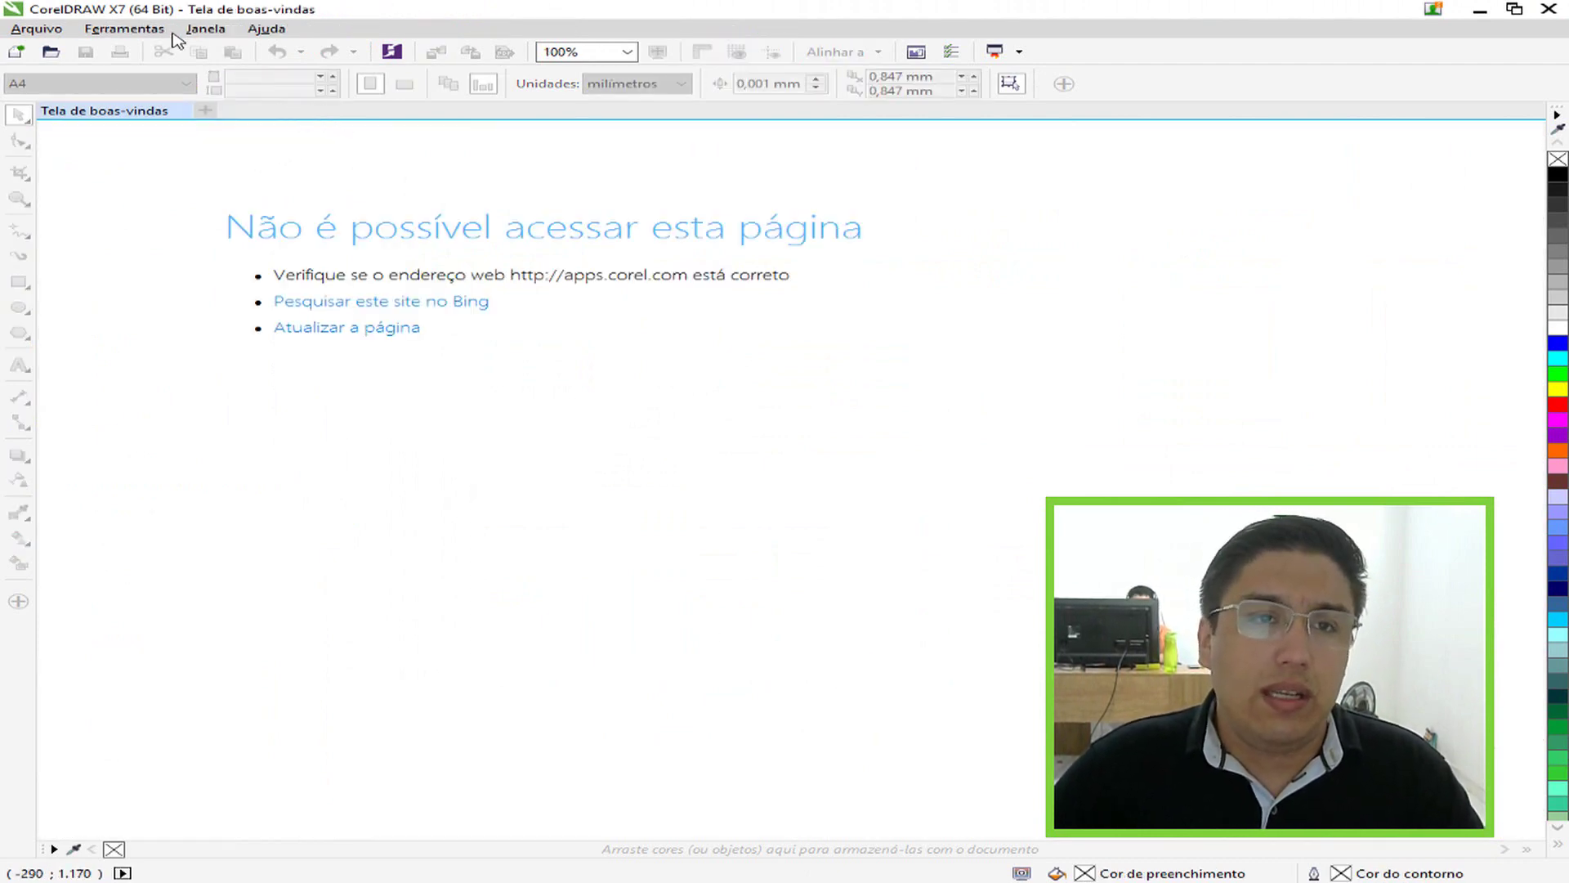
{"action": "left_click", "coordinate": [33, 32]}
{"action": "left_click", "coordinate": [49, 44]}
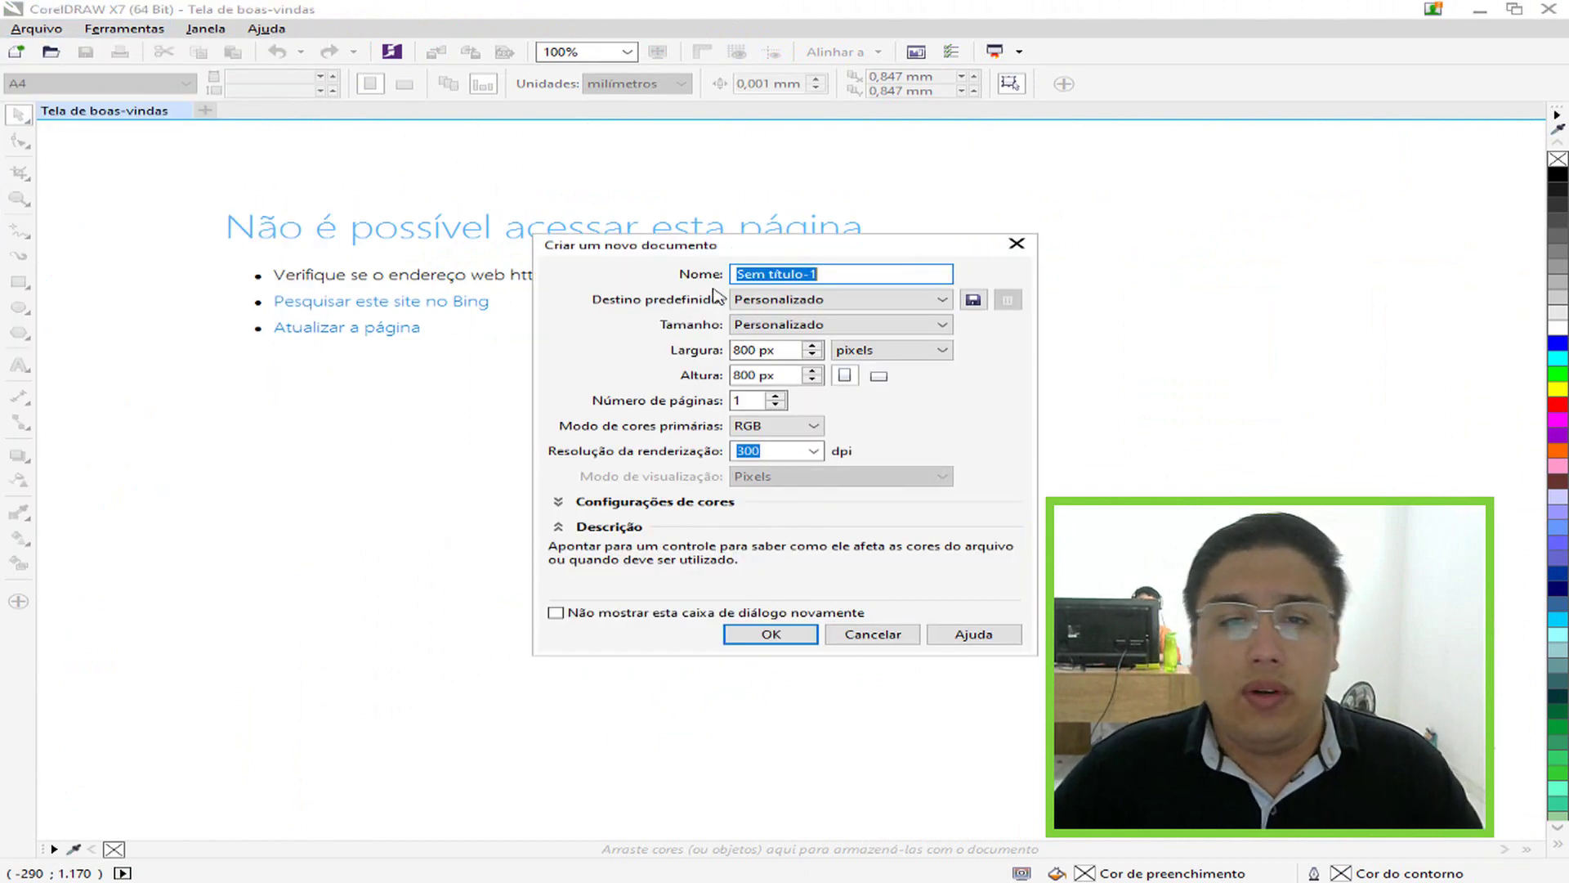
{"action": "left_click", "coordinate": [796, 634]}
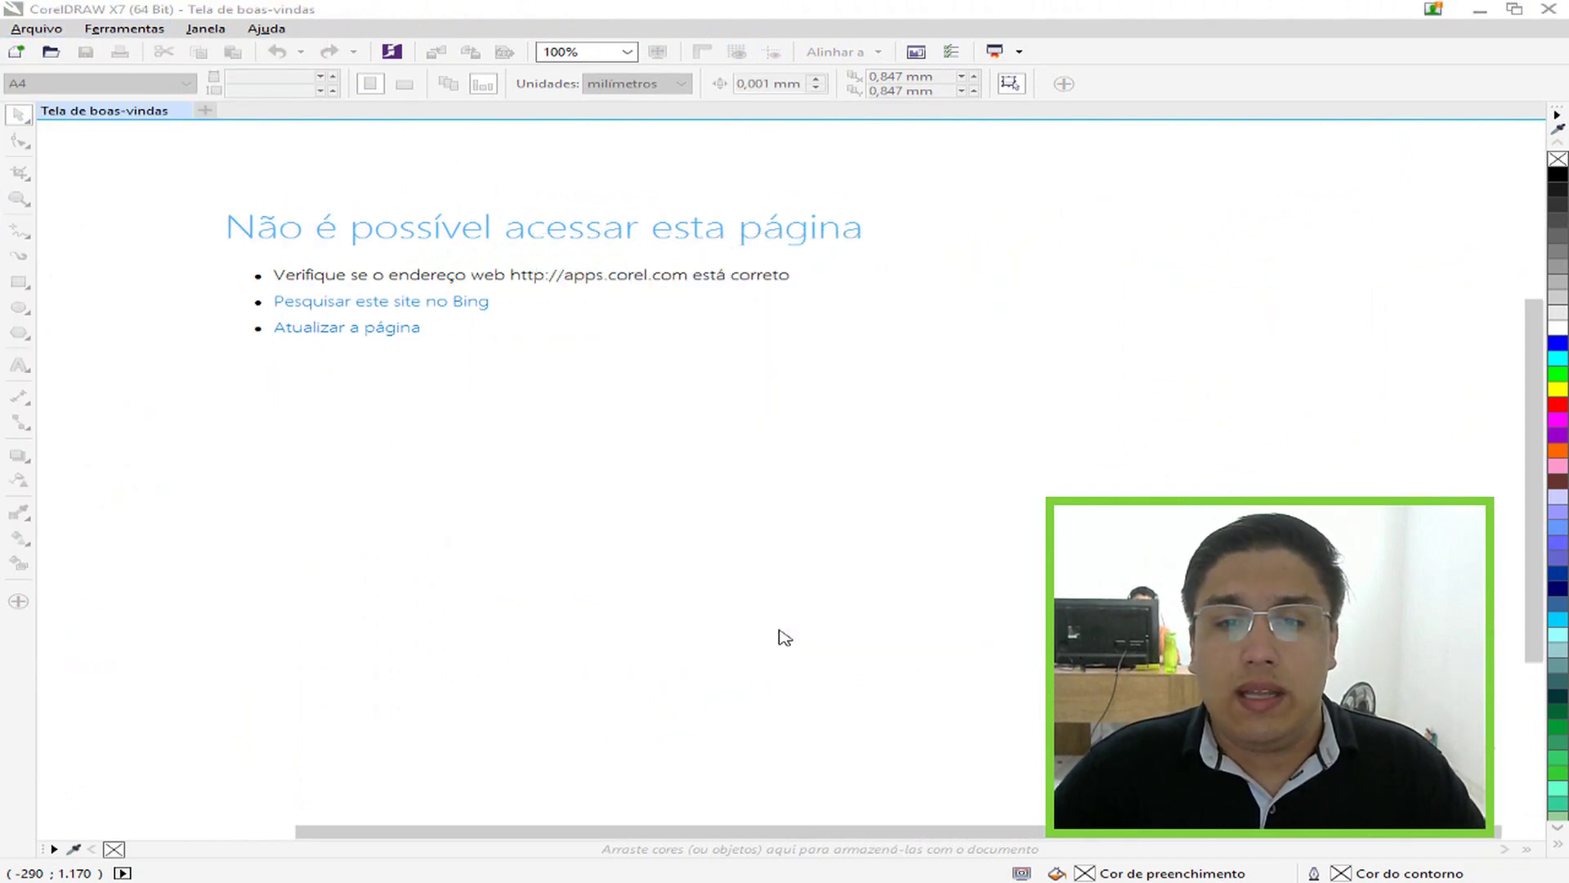
{"action": "scroll", "coordinate": [791, 603], "scroll_direction": "down", "scroll_amount": 2}
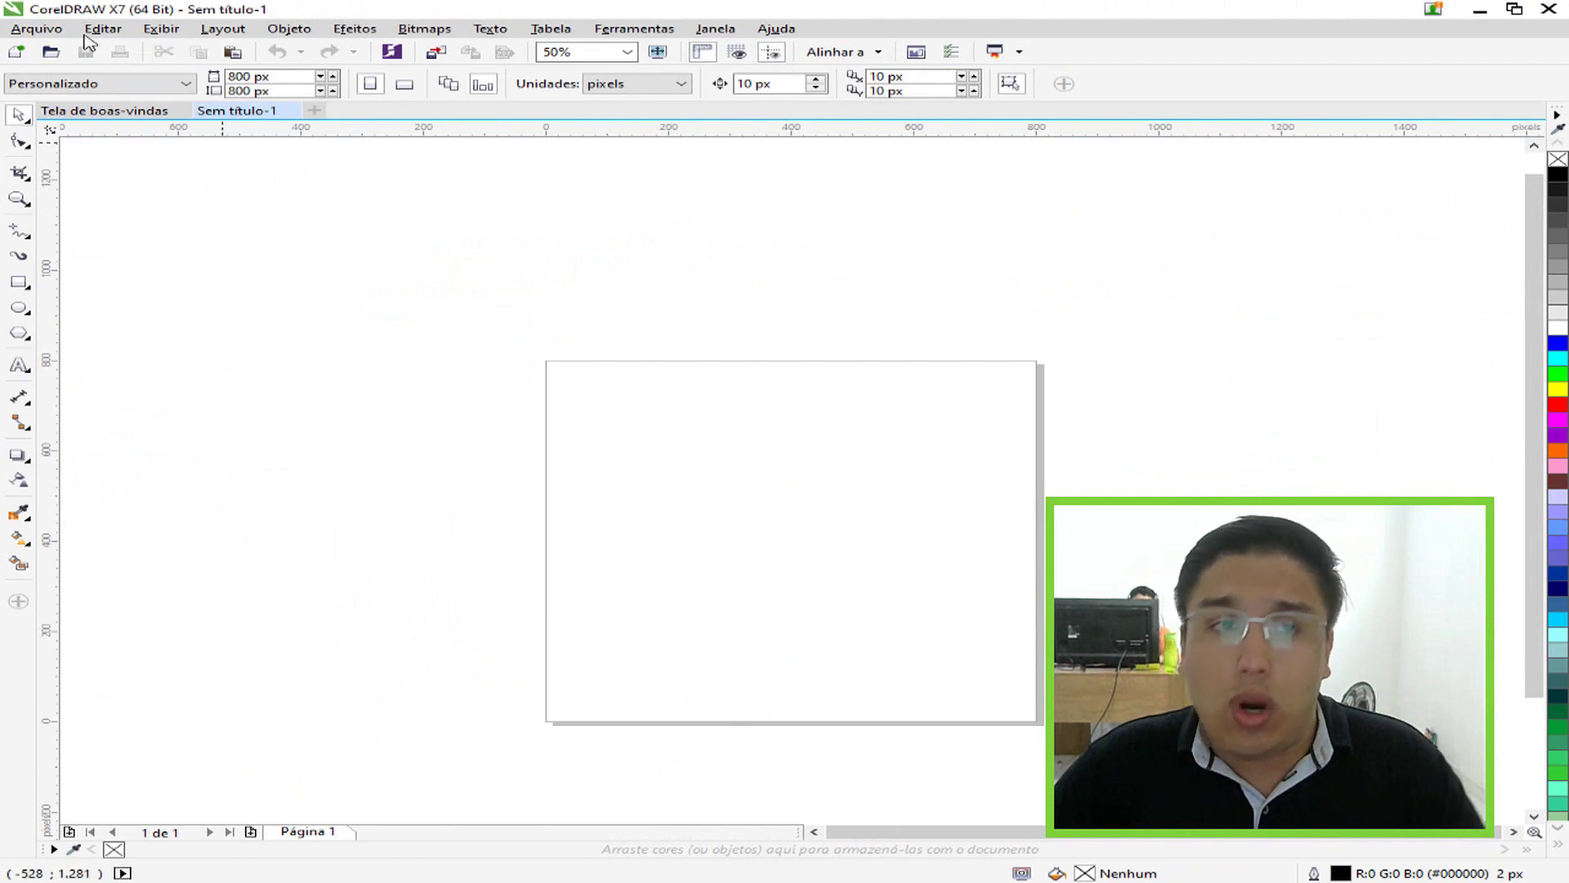
Start an image import and browse from Área de Trabalho to the kit's 4 - MOCKUPS folder
{"action": "left_click", "coordinate": [35, 29]}
{"action": "left_click", "coordinate": [103, 307]}
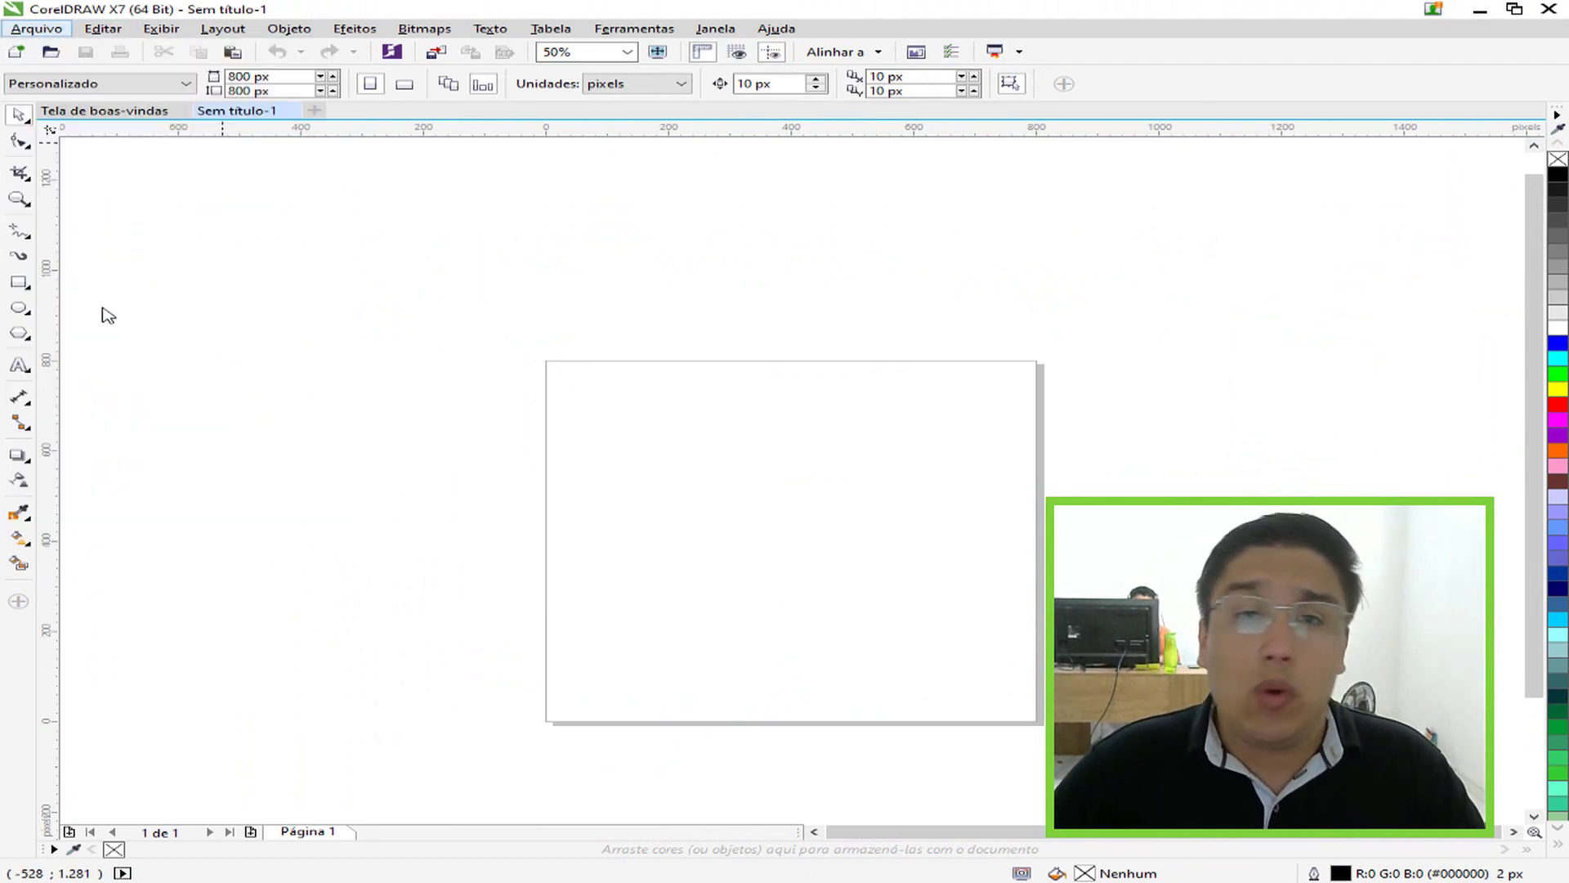
{"action": "left_click", "coordinate": [139, 142]}
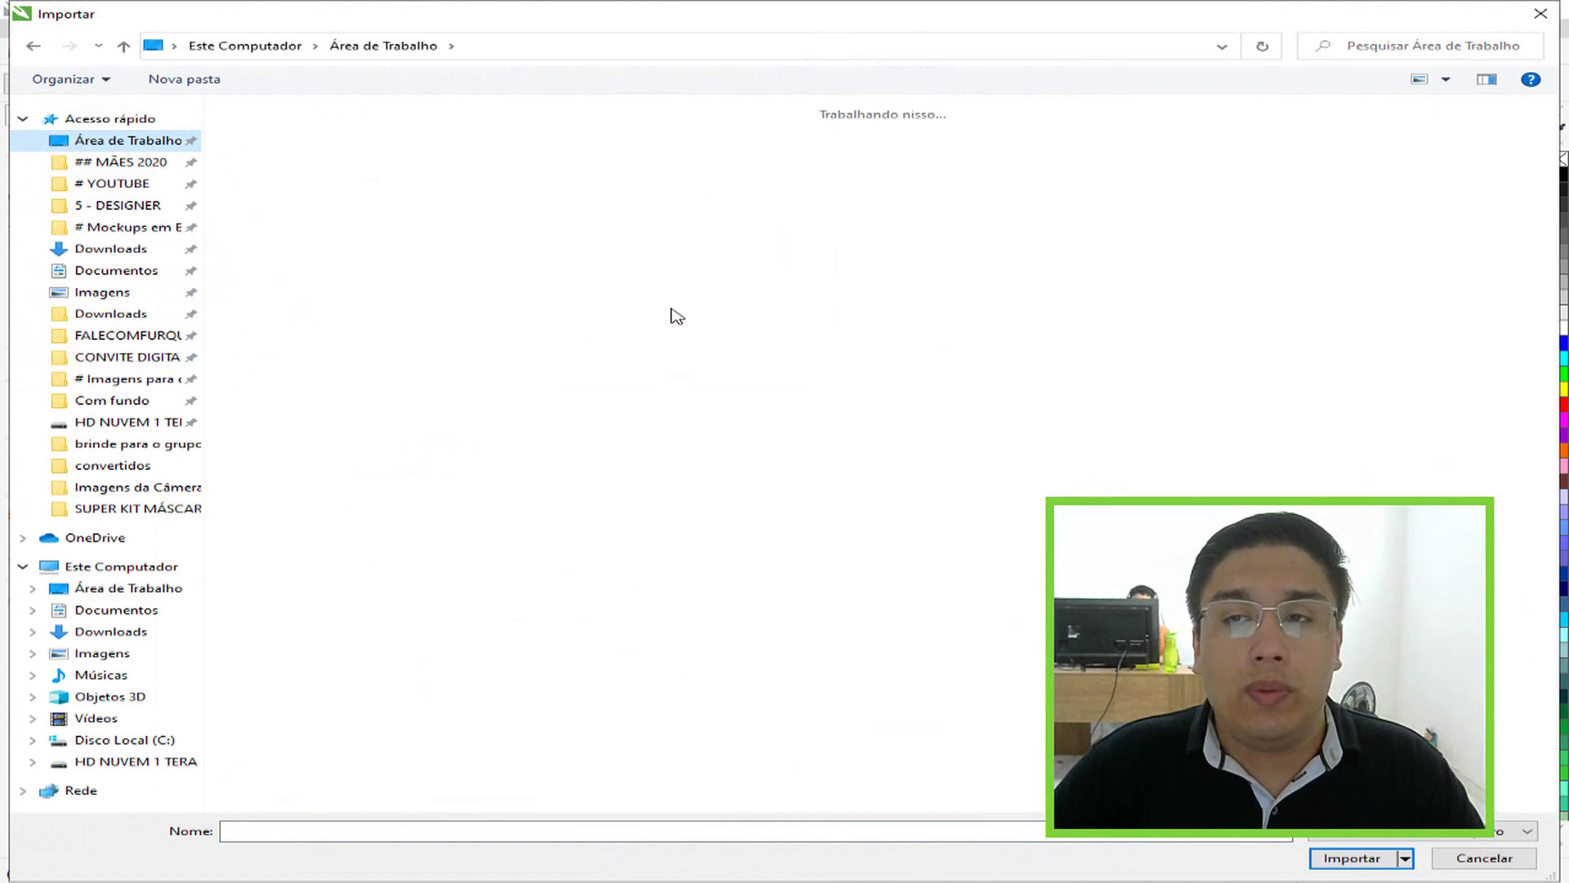
{"action": "double_click", "coordinate": [286, 179]}
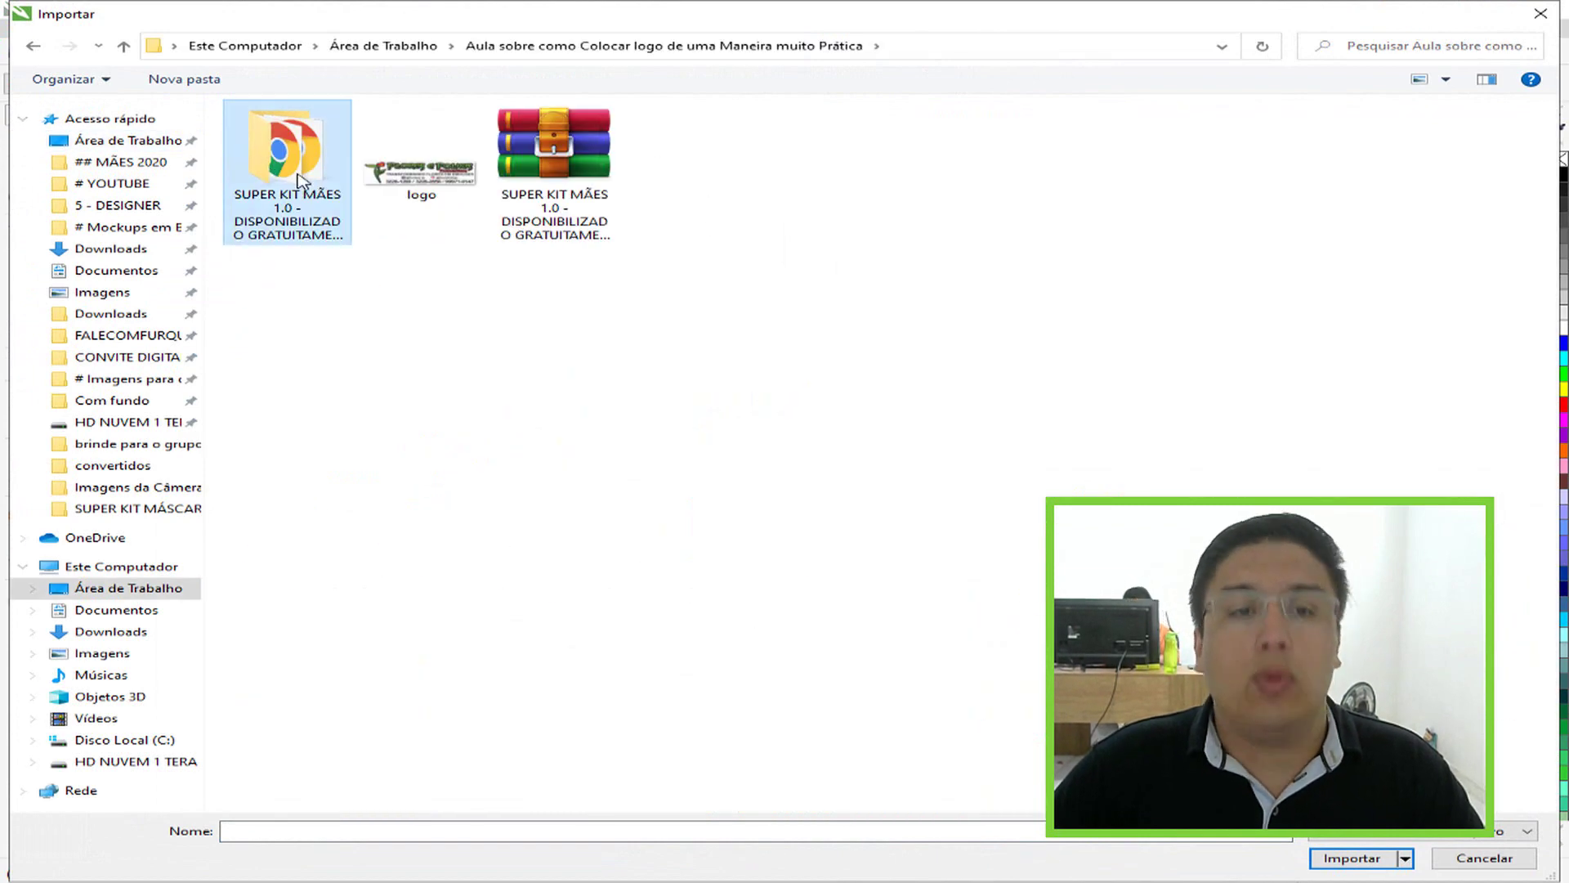
{"action": "double_click", "coordinate": [300, 178]}
{"action": "double_click", "coordinate": [302, 188]}
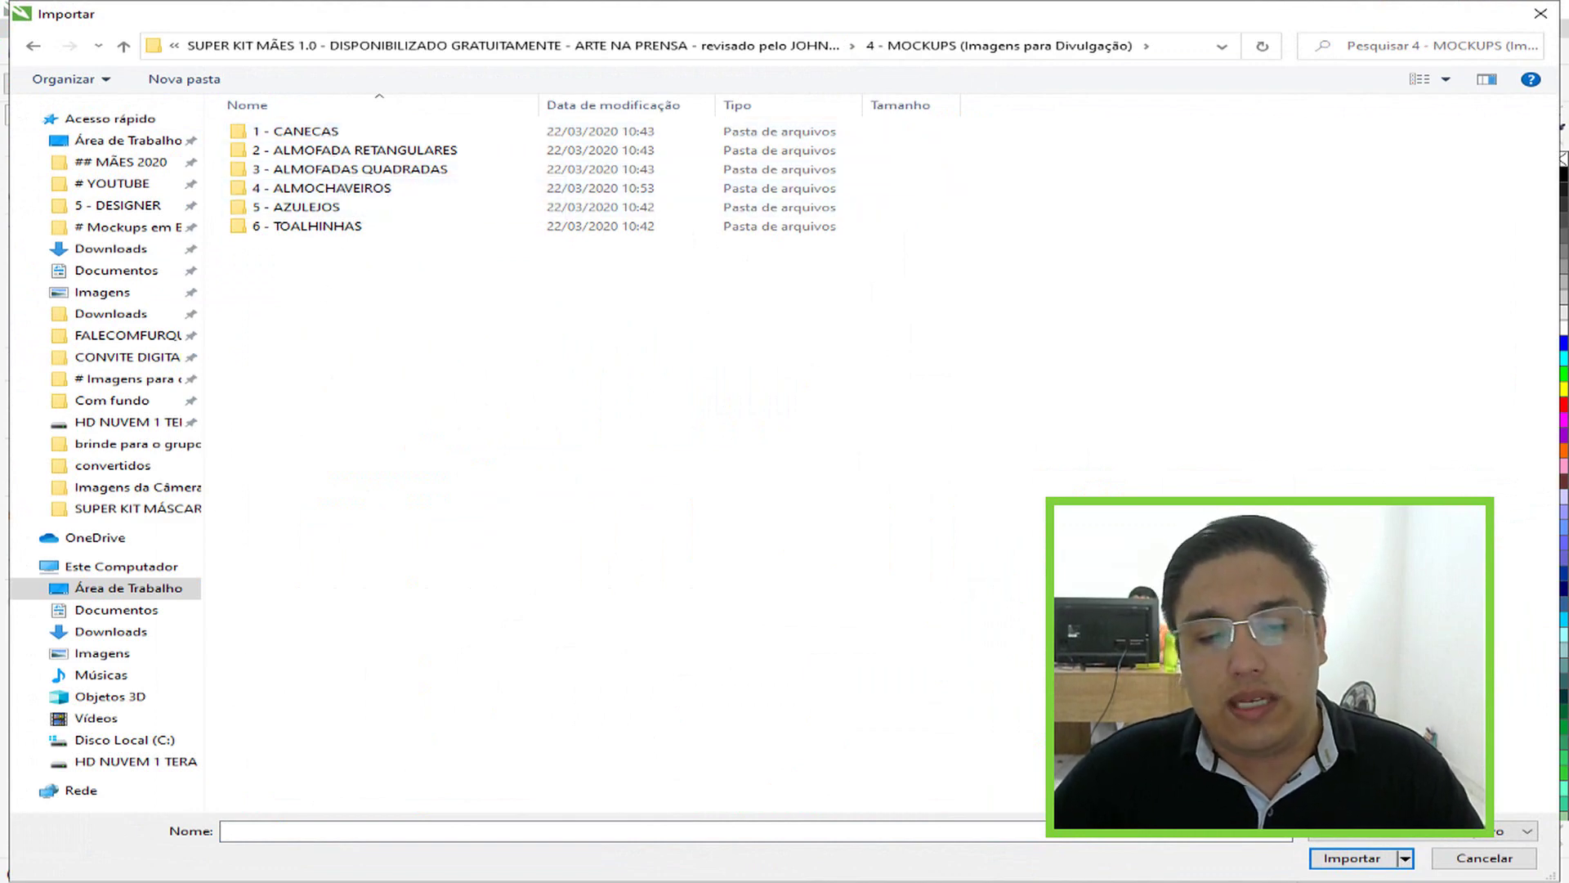
Calculate 6 × 20 in the Windows Calculator and close it
{"action": "left_click", "coordinate": [16, 882]}
{"action": "type", "text": "calc"}
{"action": "key", "text": "Return"}
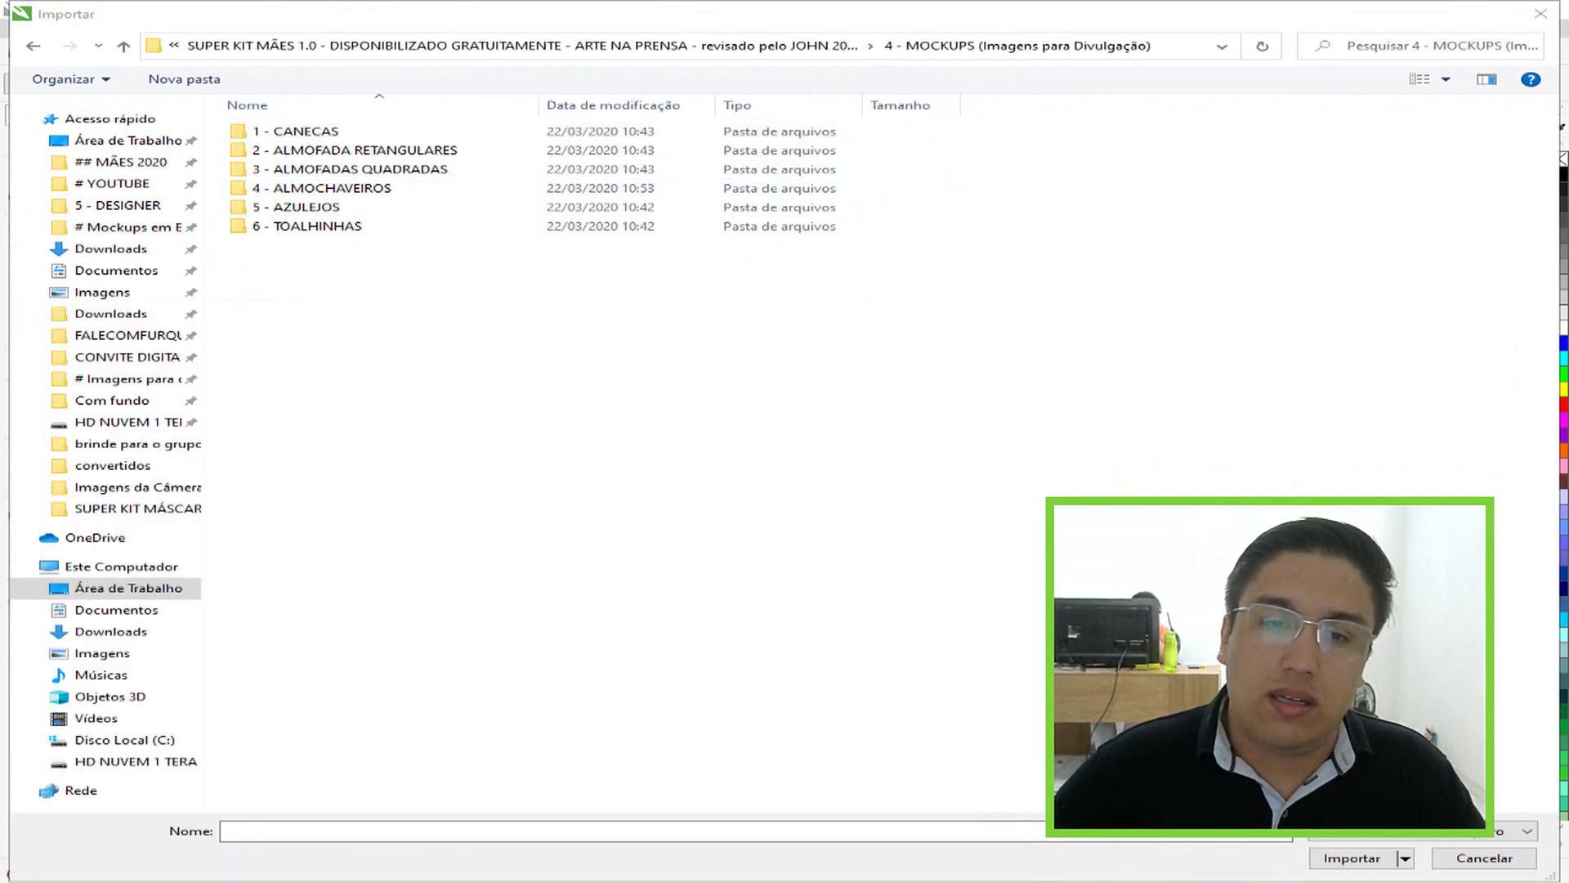
{"action": "type", "text": "6*20"}
{"action": "key", "text": "Return"}
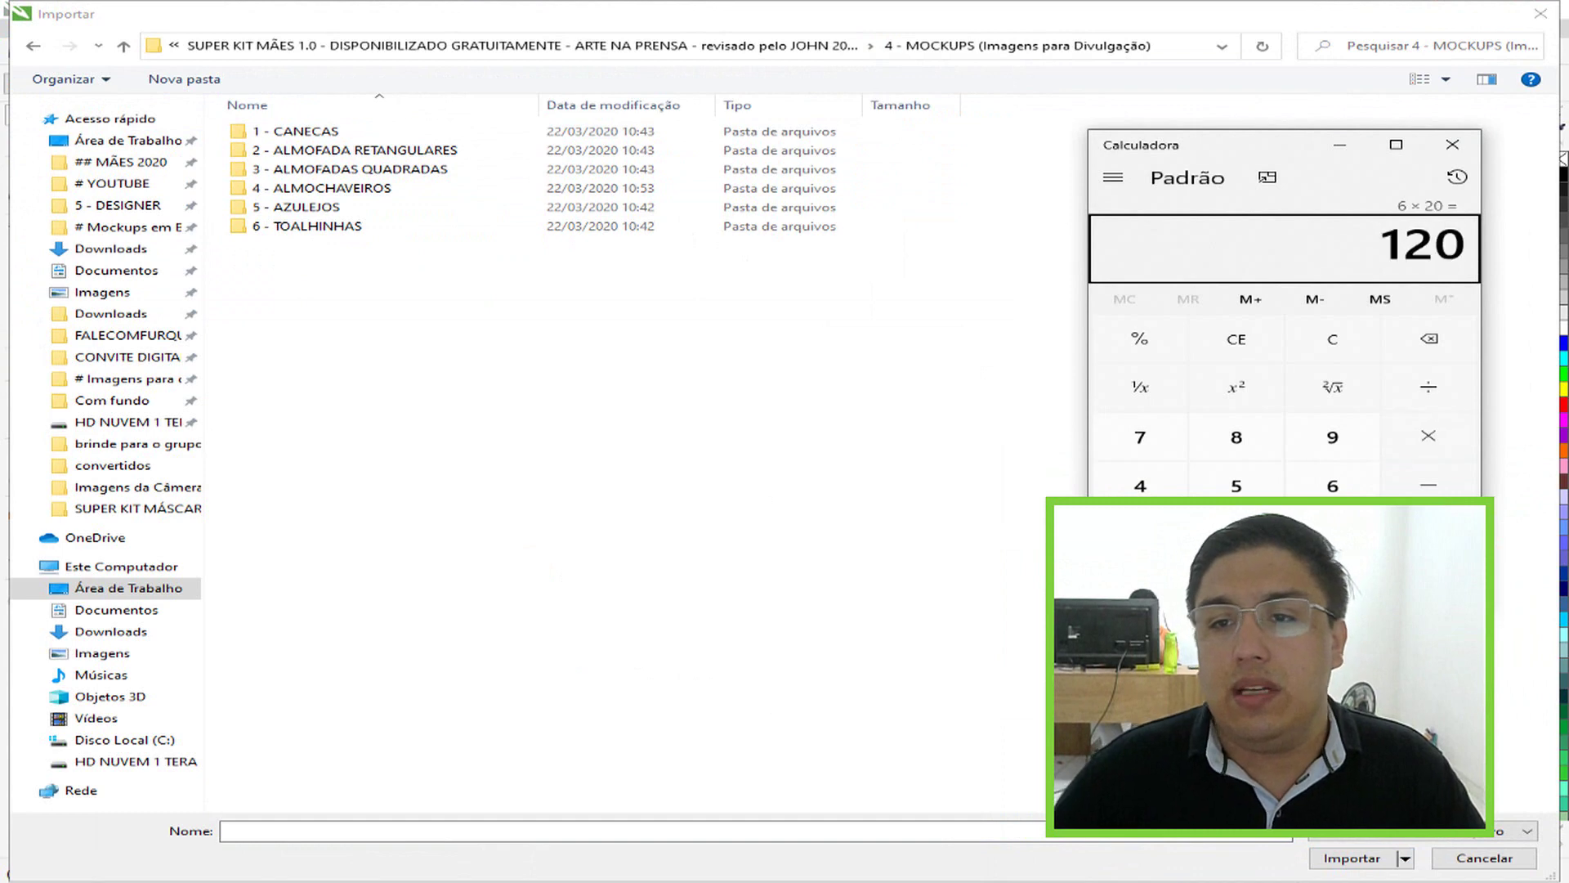
{"action": "left_click", "coordinate": [1453, 144]}
Import mockup image 1.jpg from 1 - CANECAS, Com fundo and center it on the page
{"action": "double_click", "coordinate": [340, 134]}
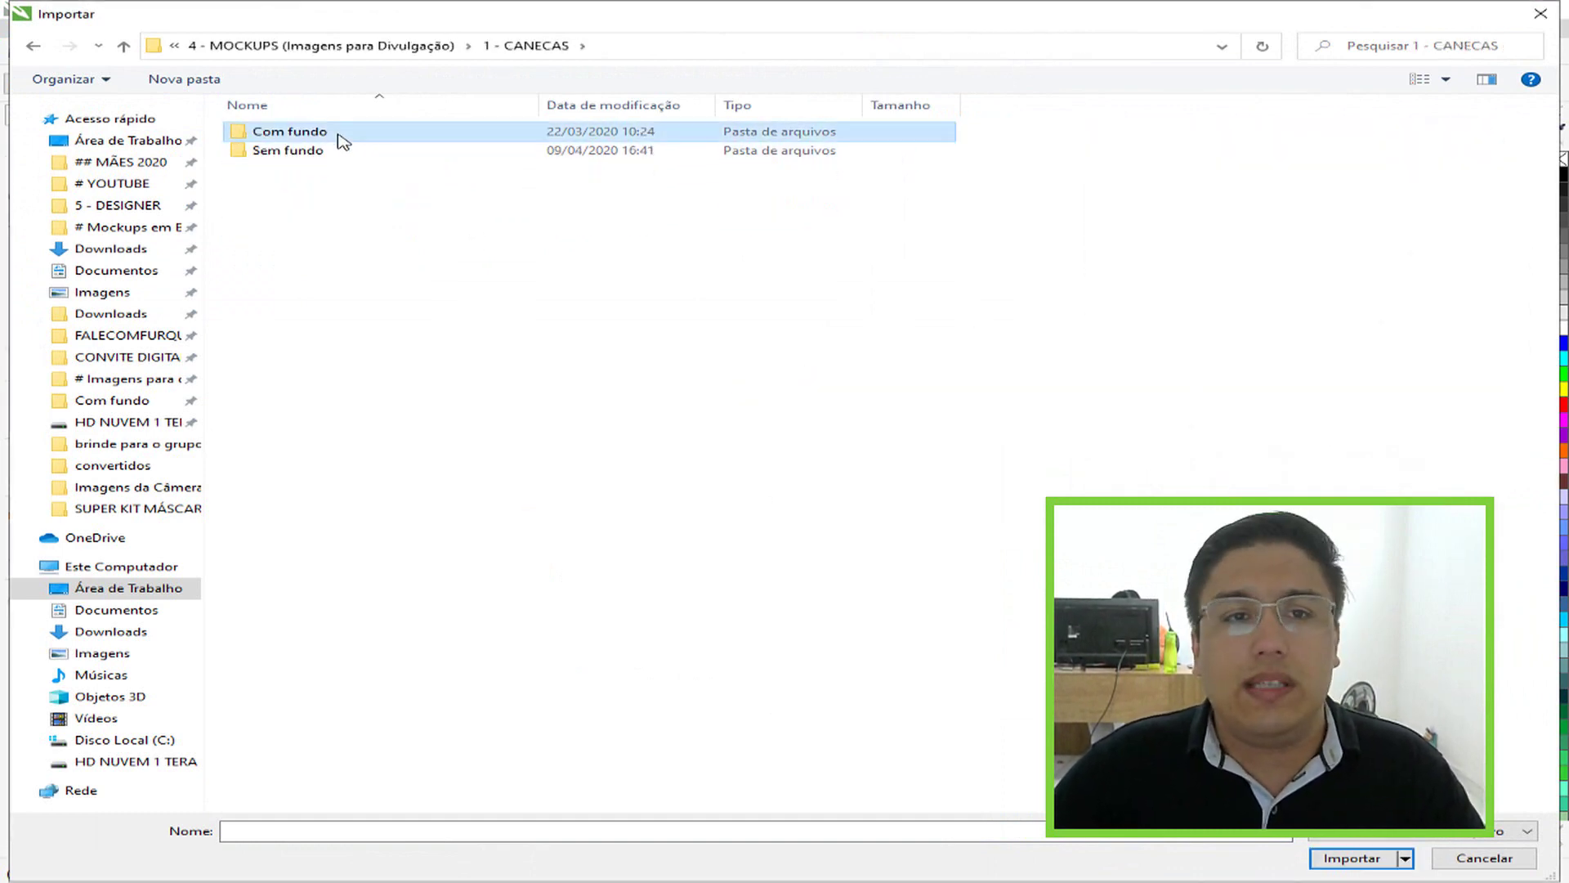
{"action": "double_click", "coordinate": [342, 139]}
{"action": "double_click", "coordinate": [342, 141]}
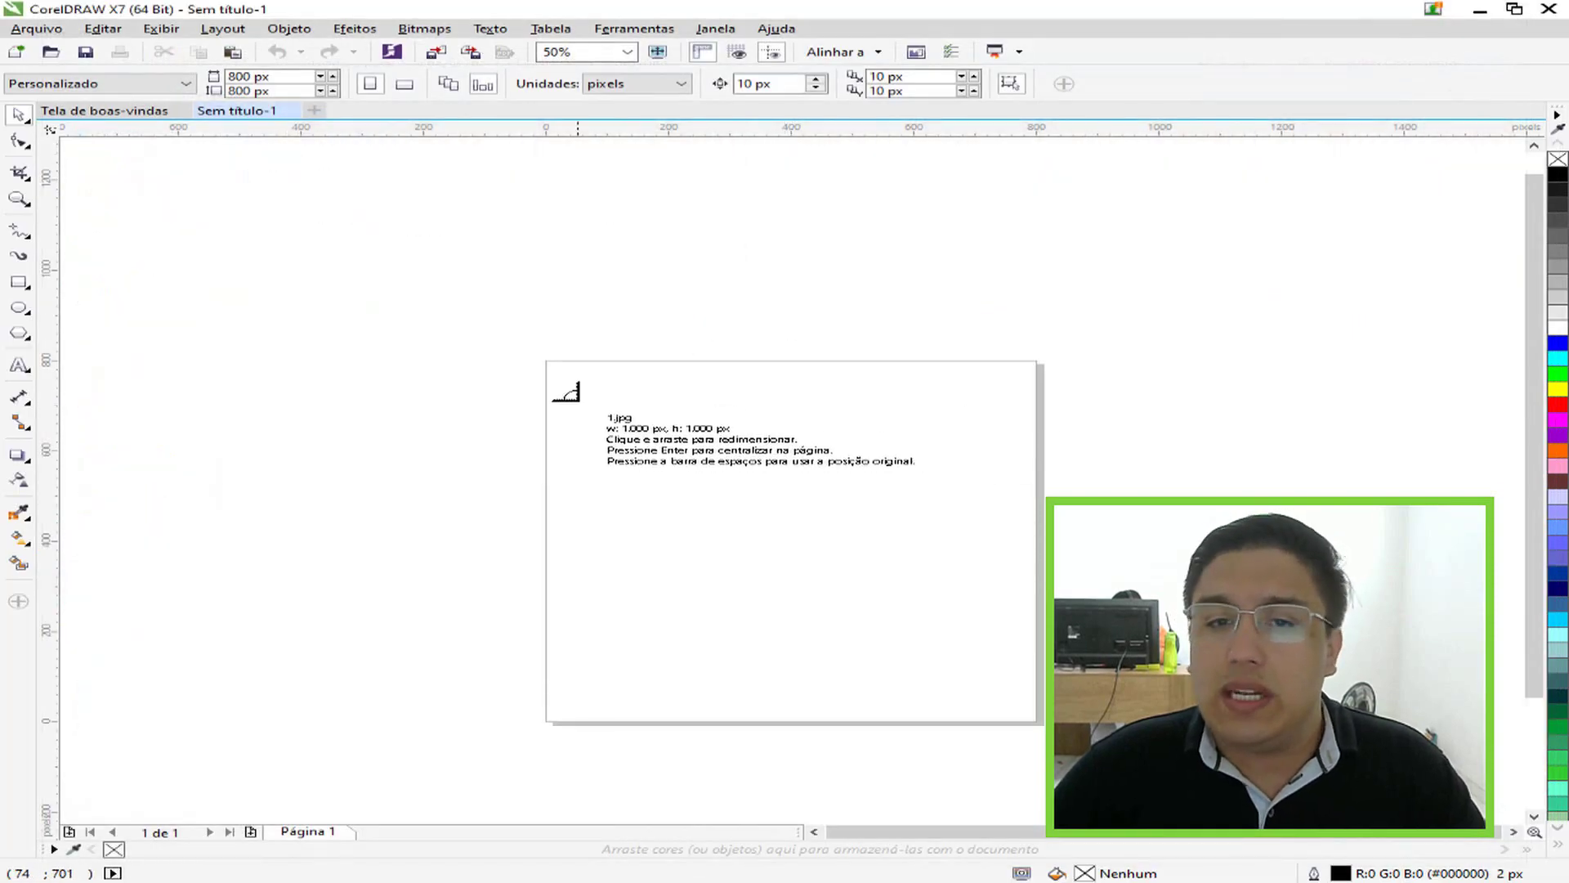
{"action": "left_click", "coordinate": [570, 396]}
{"action": "key", "text": "p"}
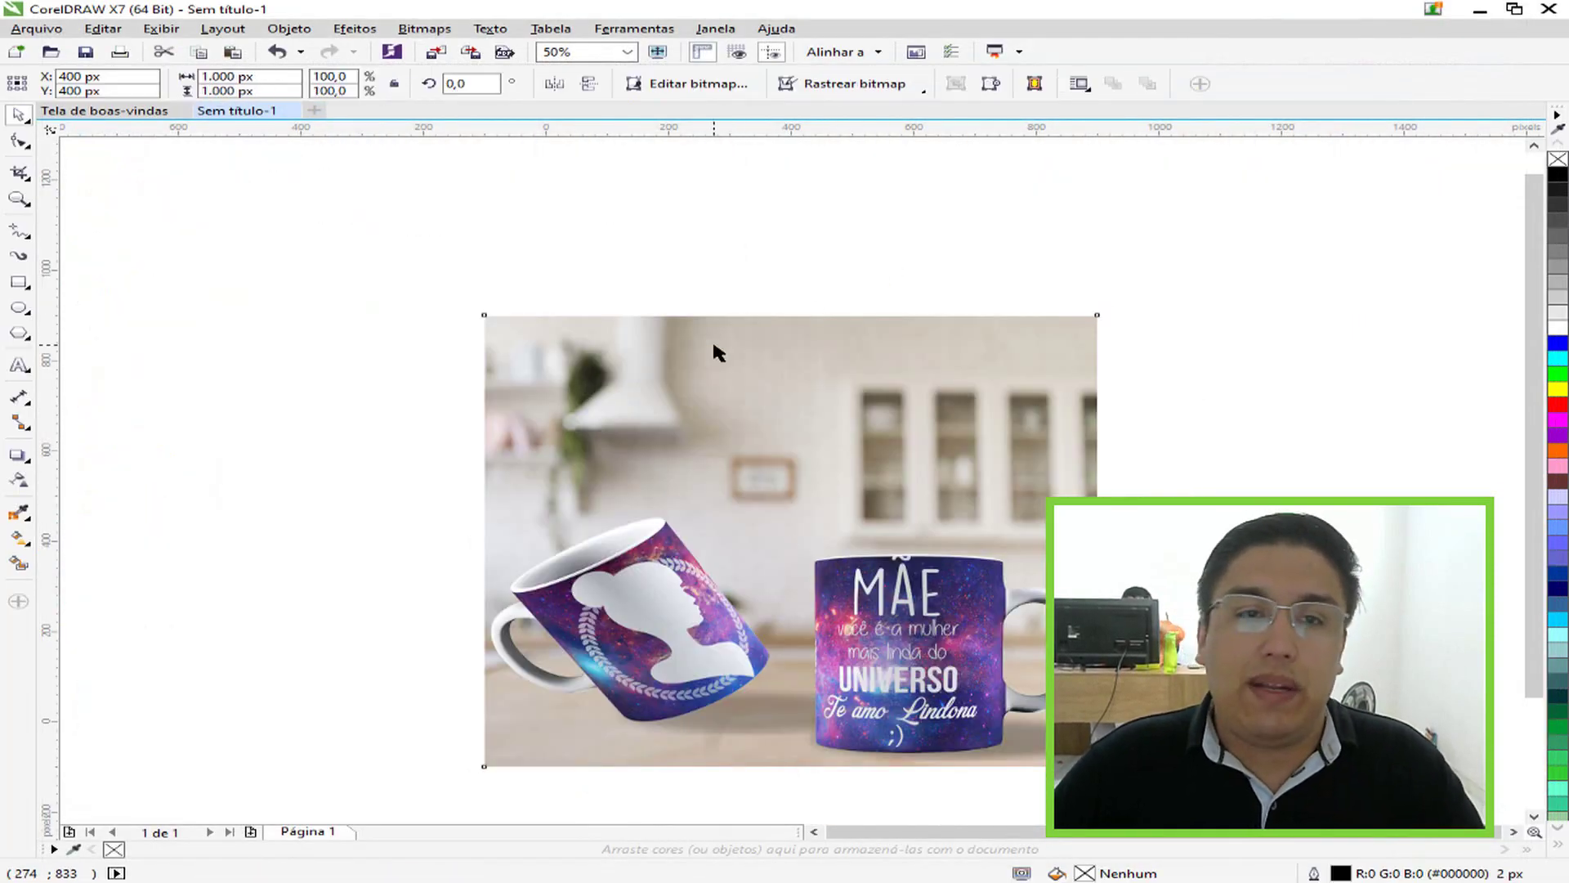
Resize the mug mockup image to 800 × 800 px so it fills the page
{"action": "left_click", "coordinate": [291, 81]}
{"action": "type", "text": "800"}
{"action": "key", "text": "Tab"}
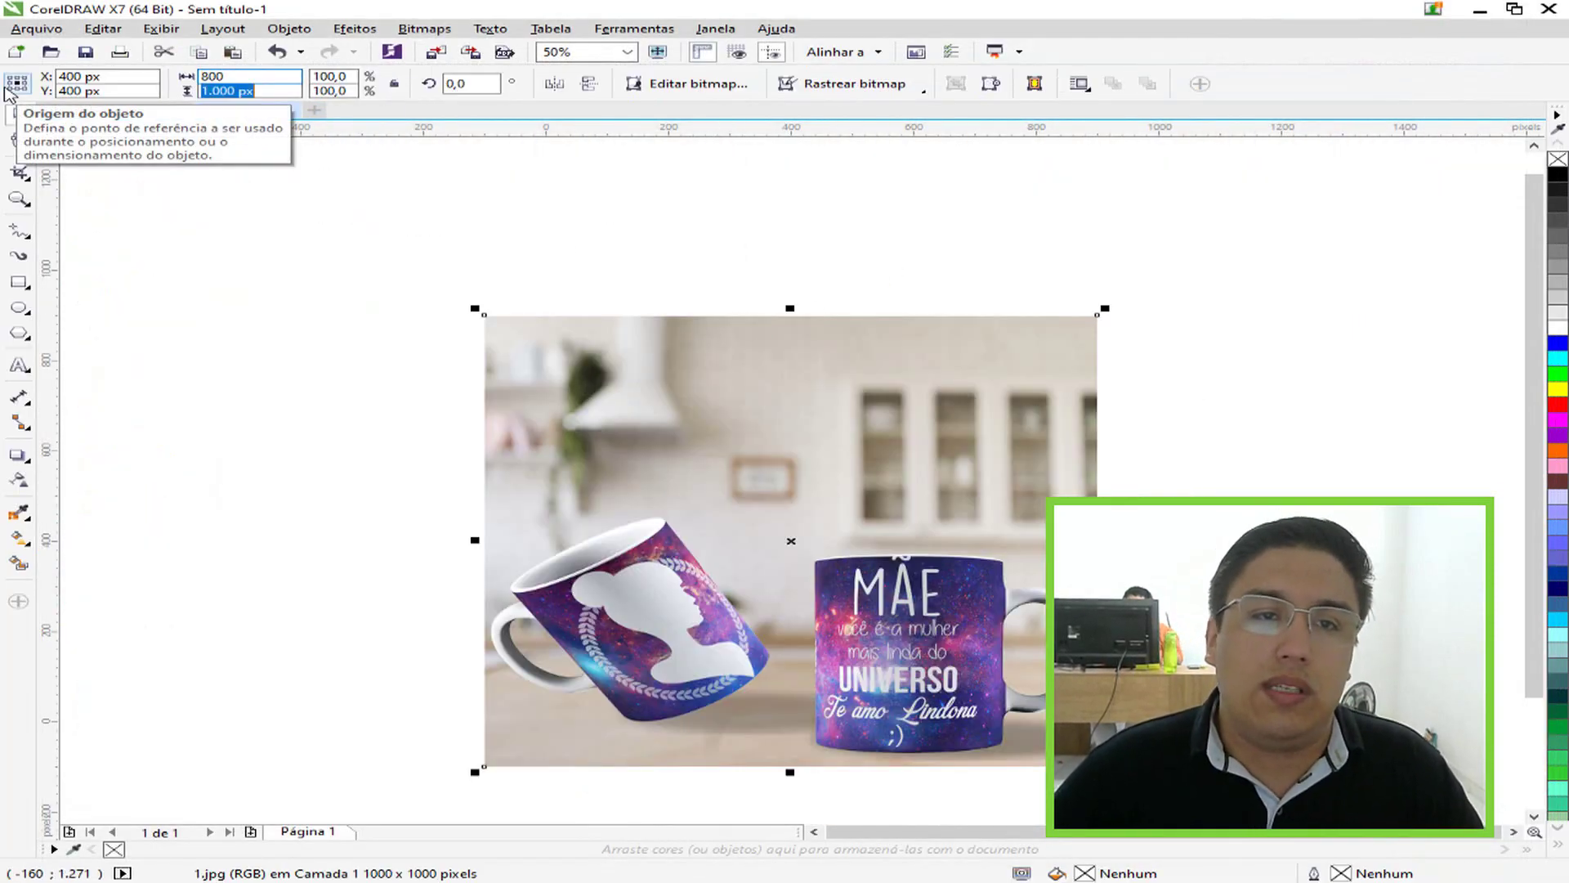
{"action": "type", "text": "800"}
{"action": "key", "text": "Return"}
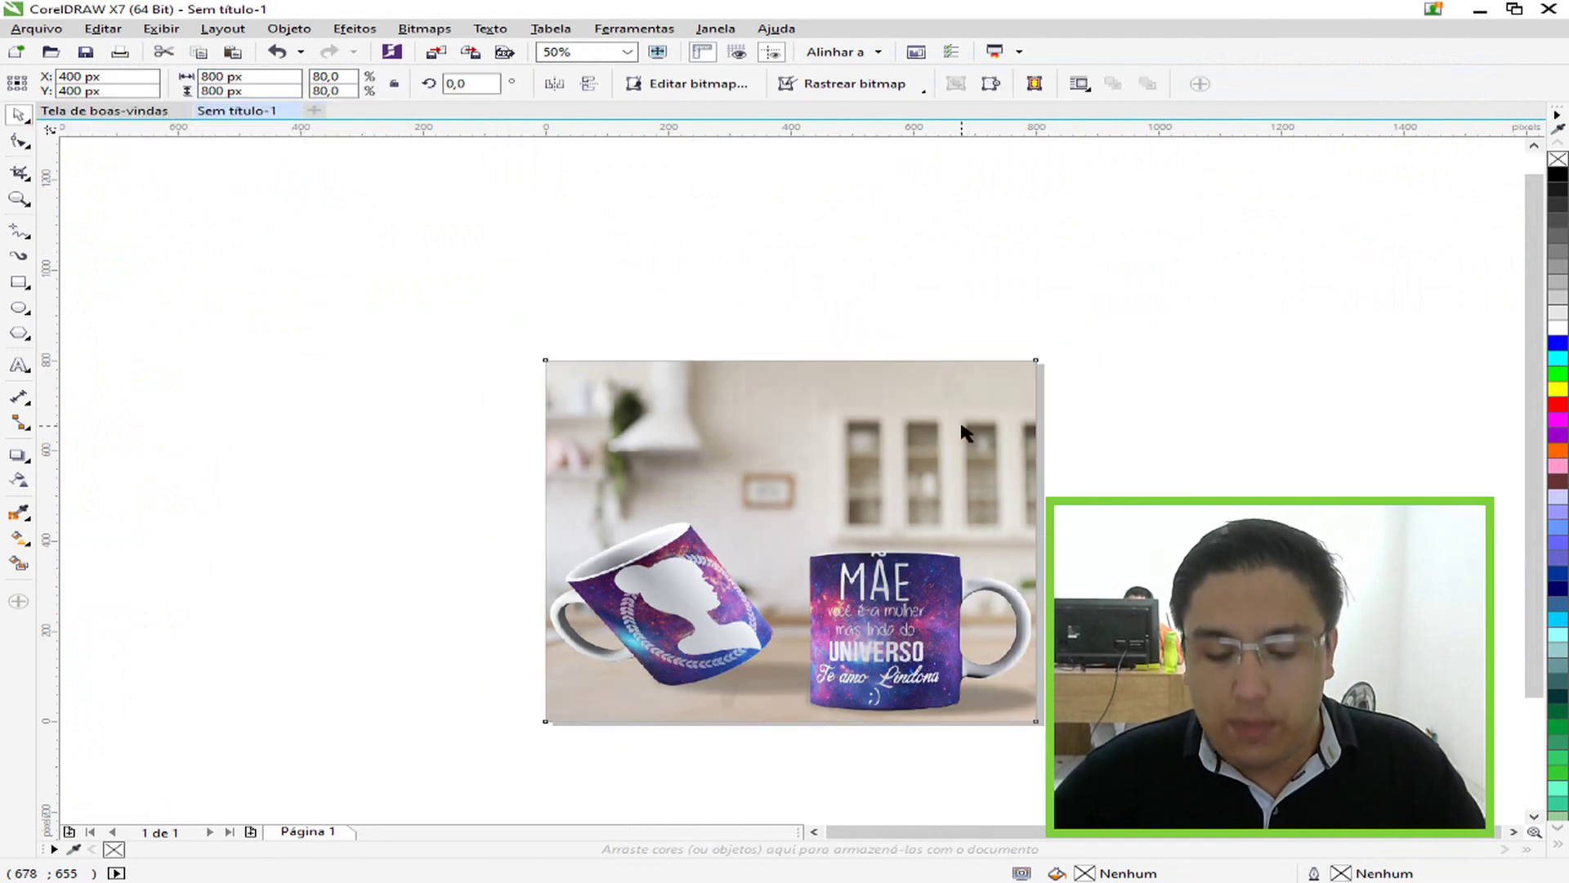
{"action": "left_click", "coordinate": [1118, 394]}
{"action": "left_click_drag", "start_coordinate": [1174, 373], "coordinate": [1054, 345]}
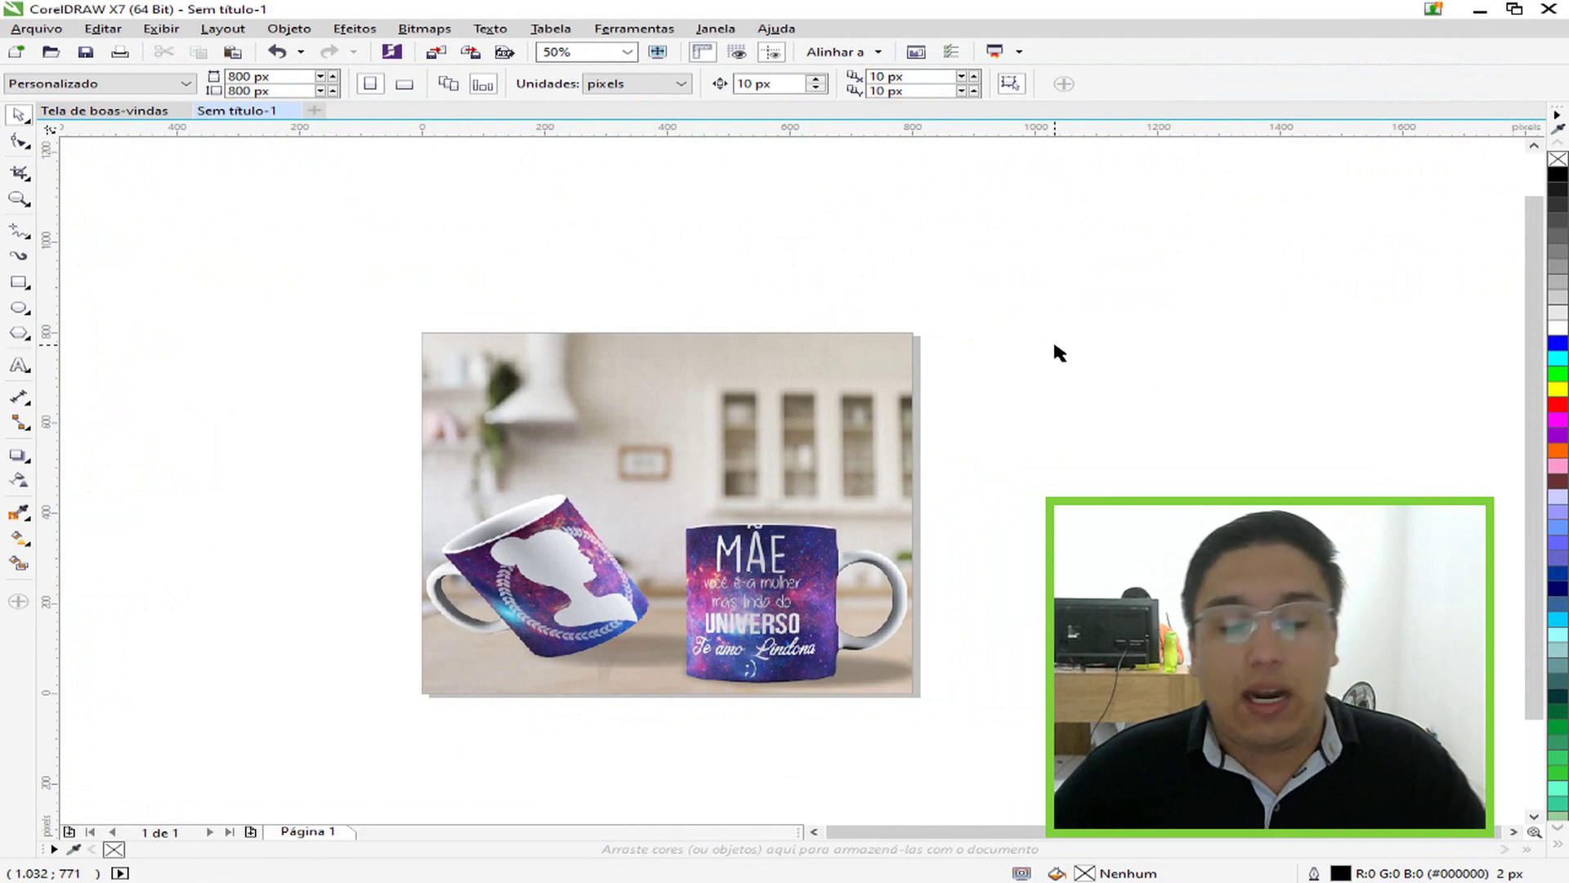
Import logo.jpg from the Área de Trabalho folder 'Aula sobre como Colocar logo de uma Maneira muito Prática' and place it on the mockup
{"action": "left_click", "coordinate": [37, 29]}
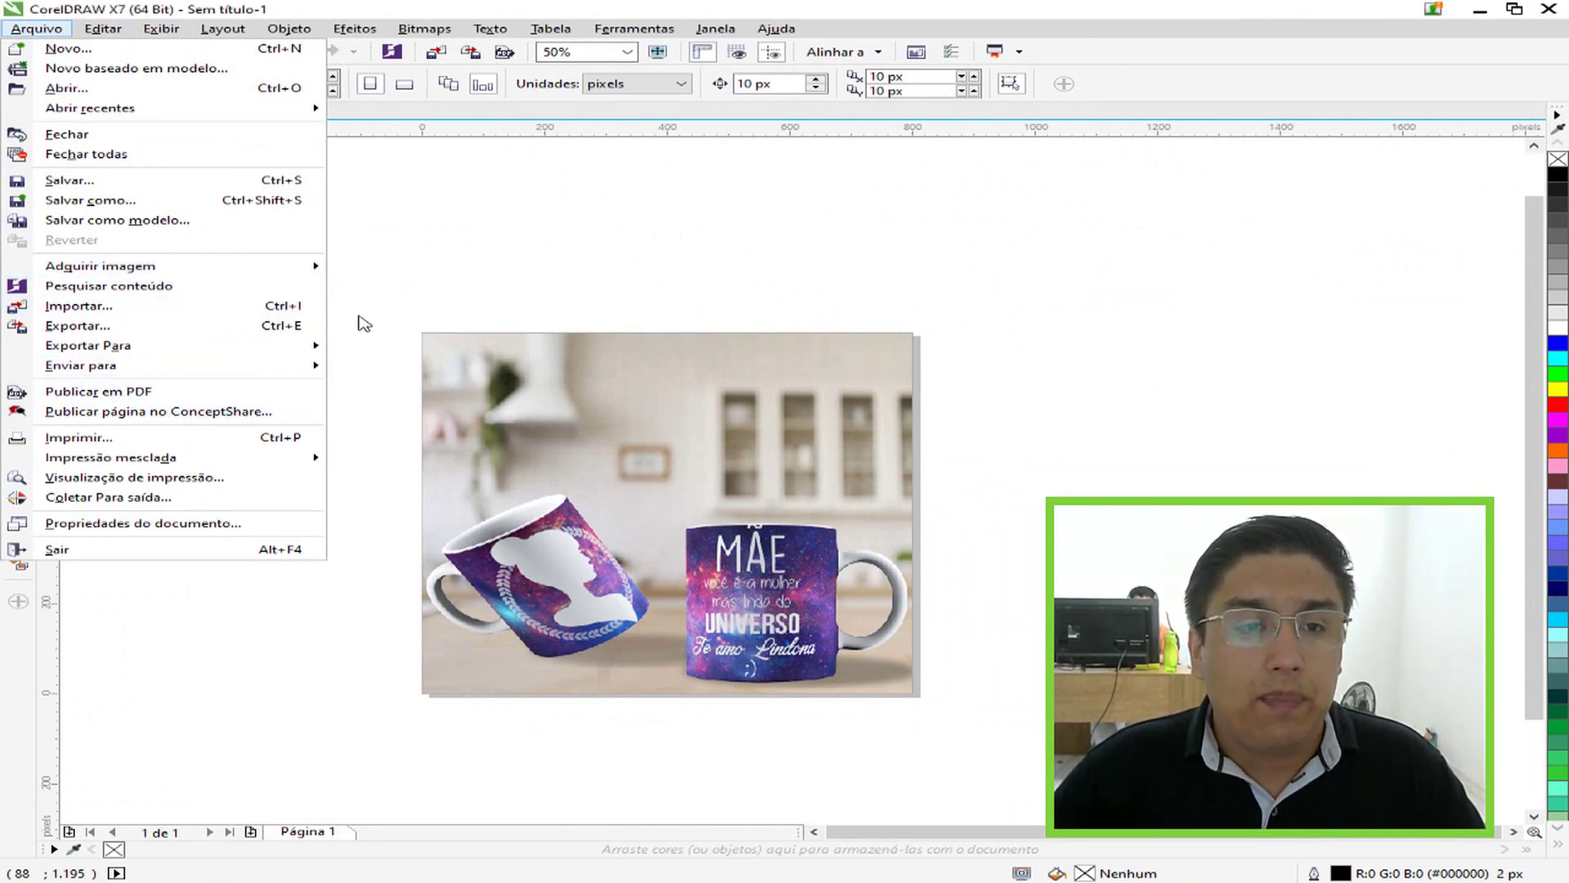
{"action": "left_click", "coordinate": [453, 284]}
{"action": "left_click", "coordinate": [37, 29]}
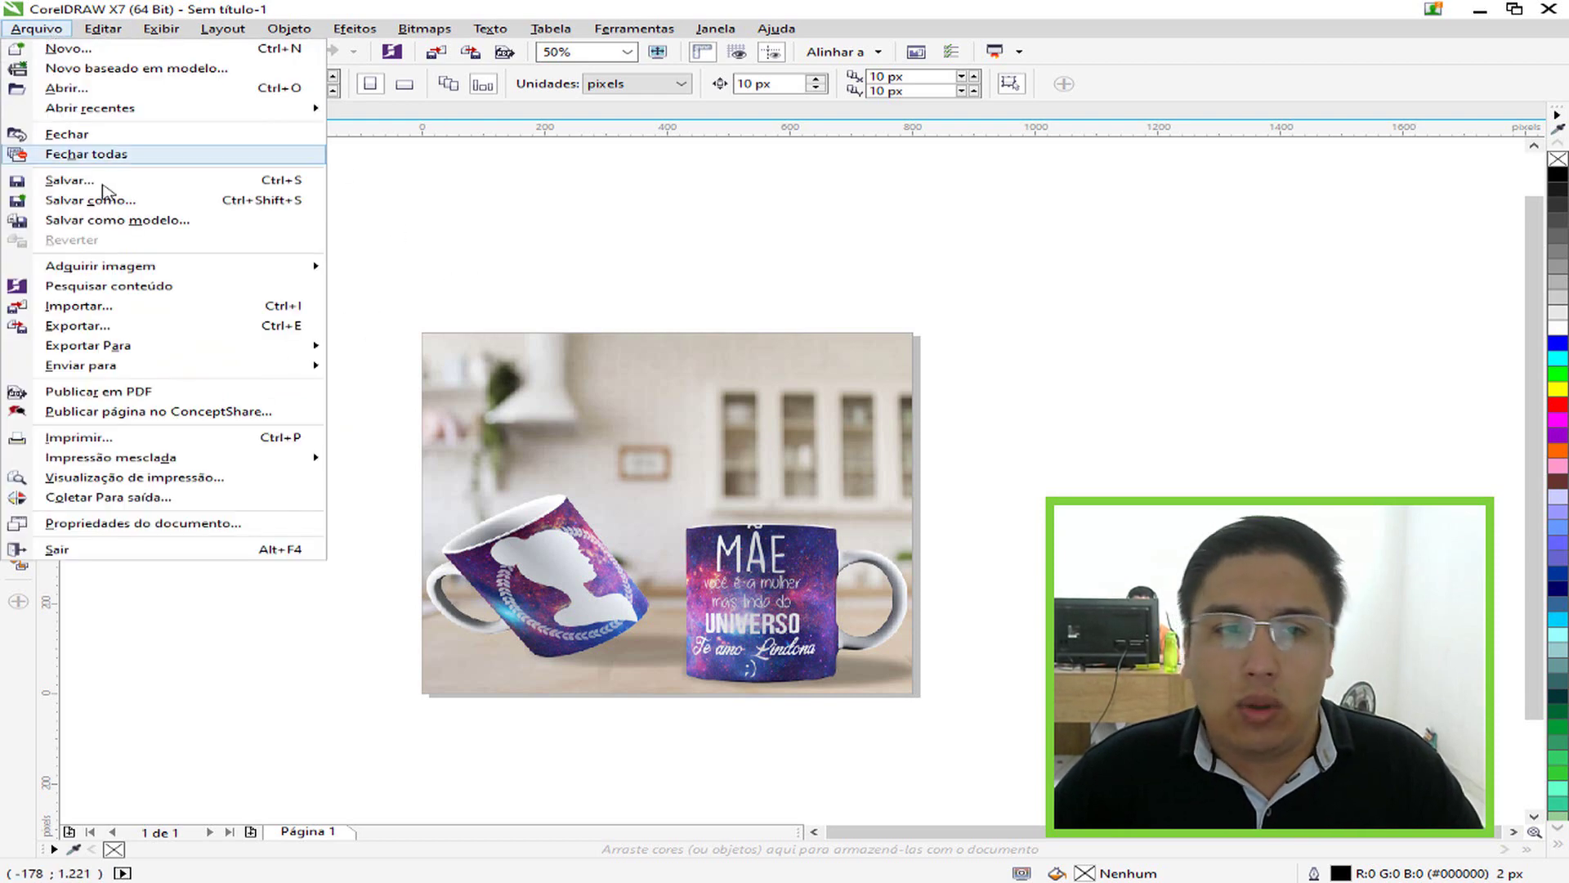
{"action": "left_click", "coordinate": [122, 307]}
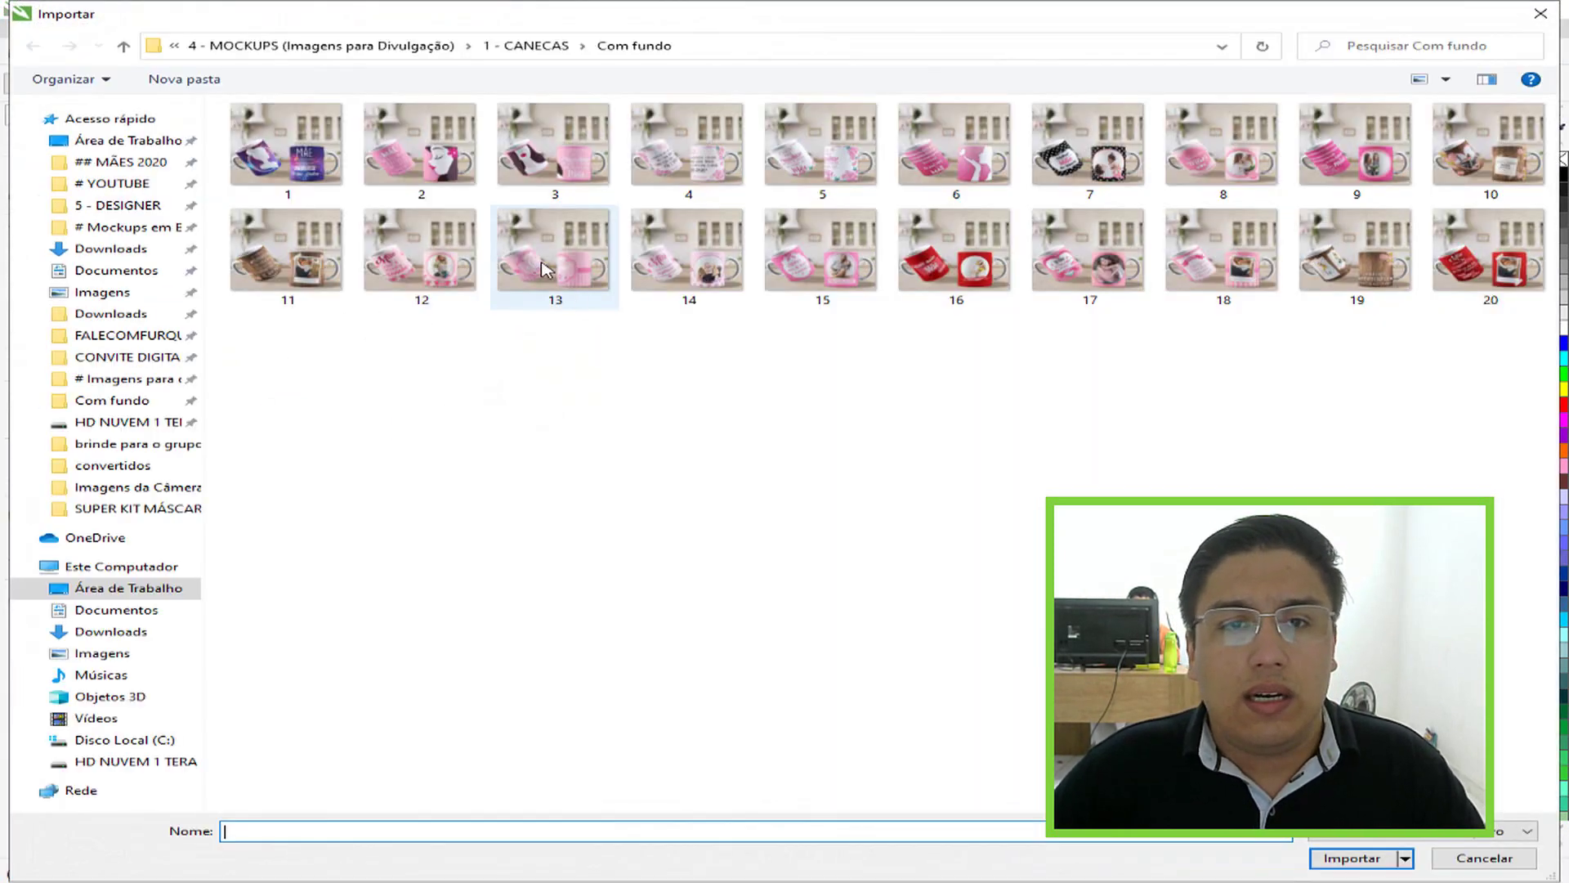
{"action": "left_click", "coordinate": [192, 142]}
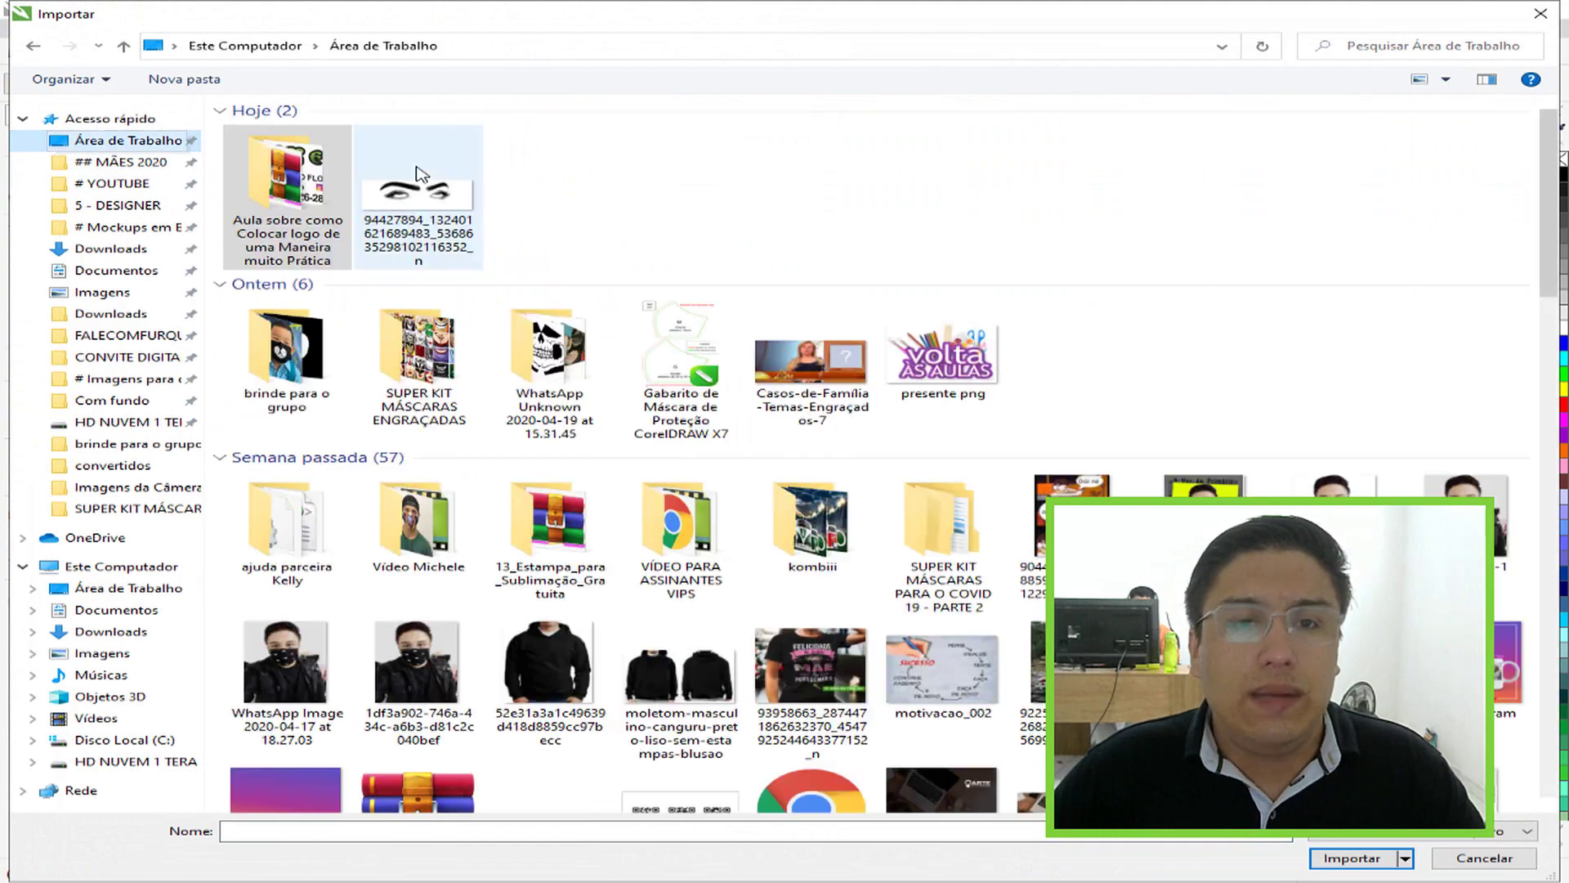
{"action": "double_click", "coordinate": [314, 202]}
{"action": "double_click", "coordinate": [420, 164]}
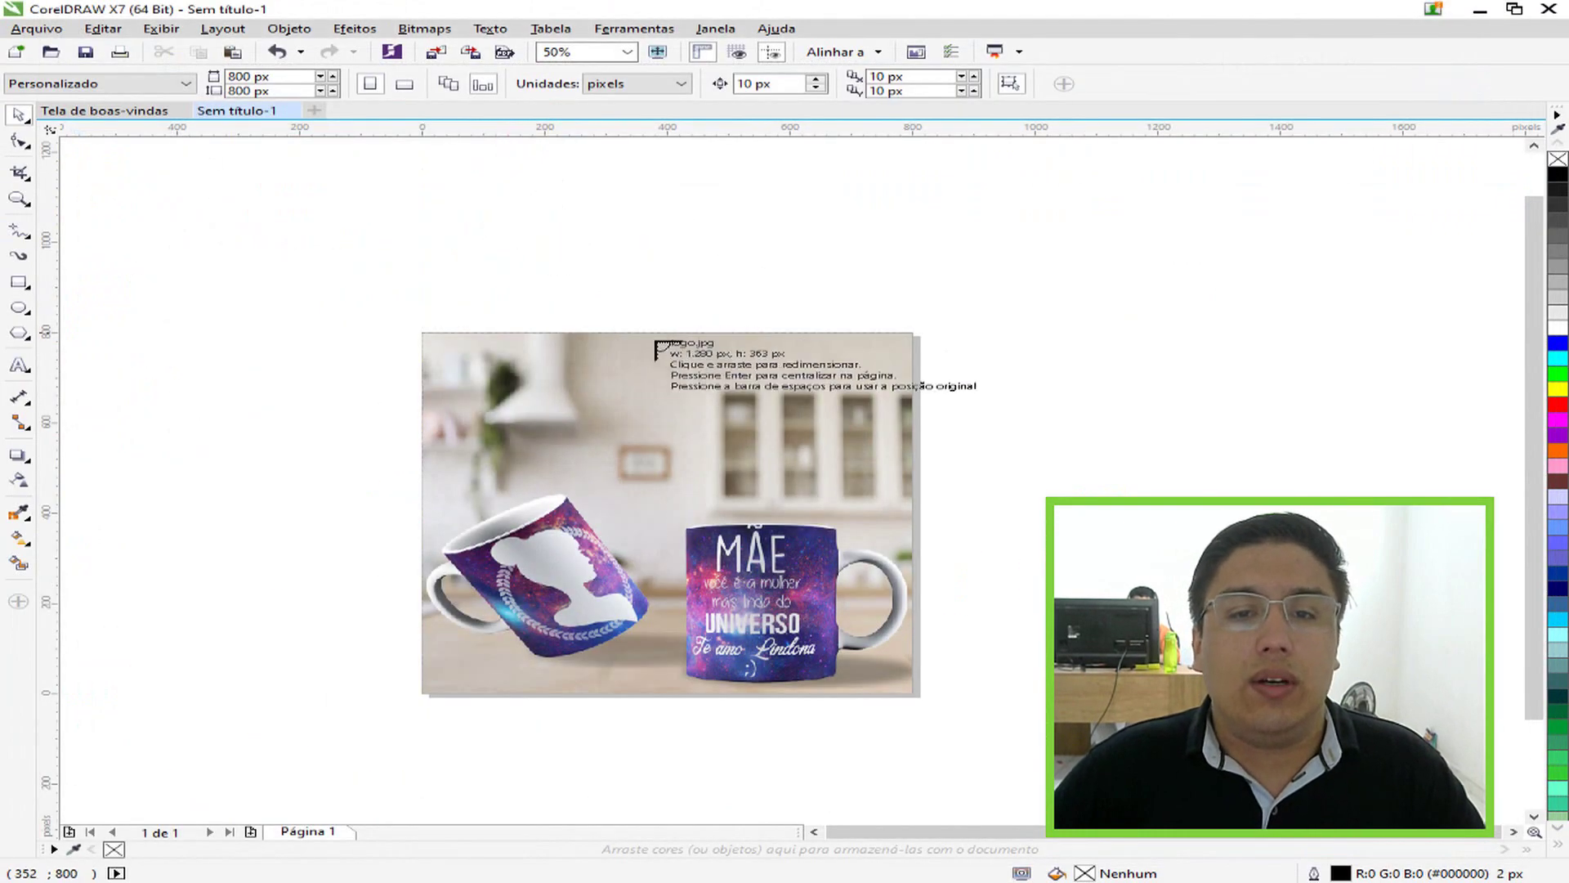
{"action": "left_click_drag", "start_coordinate": [806, 444], "coordinate": [851, 404]}
Position the logo in the mockup's upper-right corner at a size of about 344 × 98 px
{"action": "left_click", "coordinate": [1007, 441]}
{"action": "scroll", "coordinate": [850, 404], "scroll_direction": "up", "scroll_amount": 2}
{"action": "left_click_drag", "start_coordinate": [743, 378], "coordinate": [768, 335]}
{"action": "left_click_drag", "start_coordinate": [1039, 408], "coordinate": [1145, 389]}
{"action": "left_click_drag", "start_coordinate": [1046, 342], "coordinate": [1003, 343]}
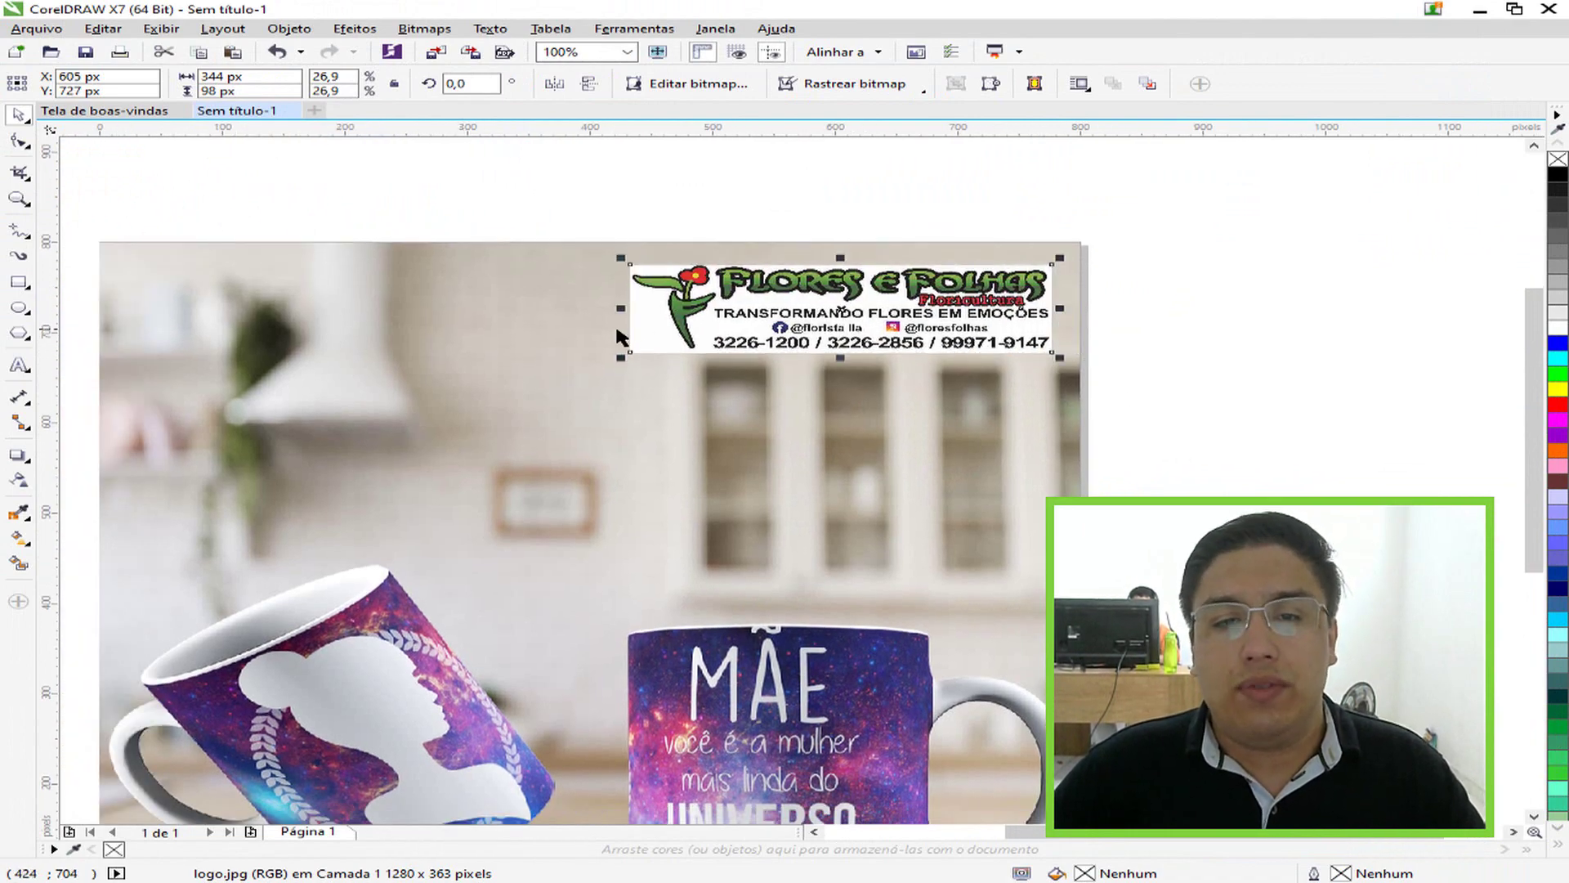
Enlarge the logo to about 592 × 168 px and move it to the mockup's upper-left corner
{"action": "left_click_drag", "start_coordinate": [622, 359], "coordinate": [318, 426]}
{"action": "left_click_drag", "start_coordinate": [543, 424], "coordinate": [949, 407]}
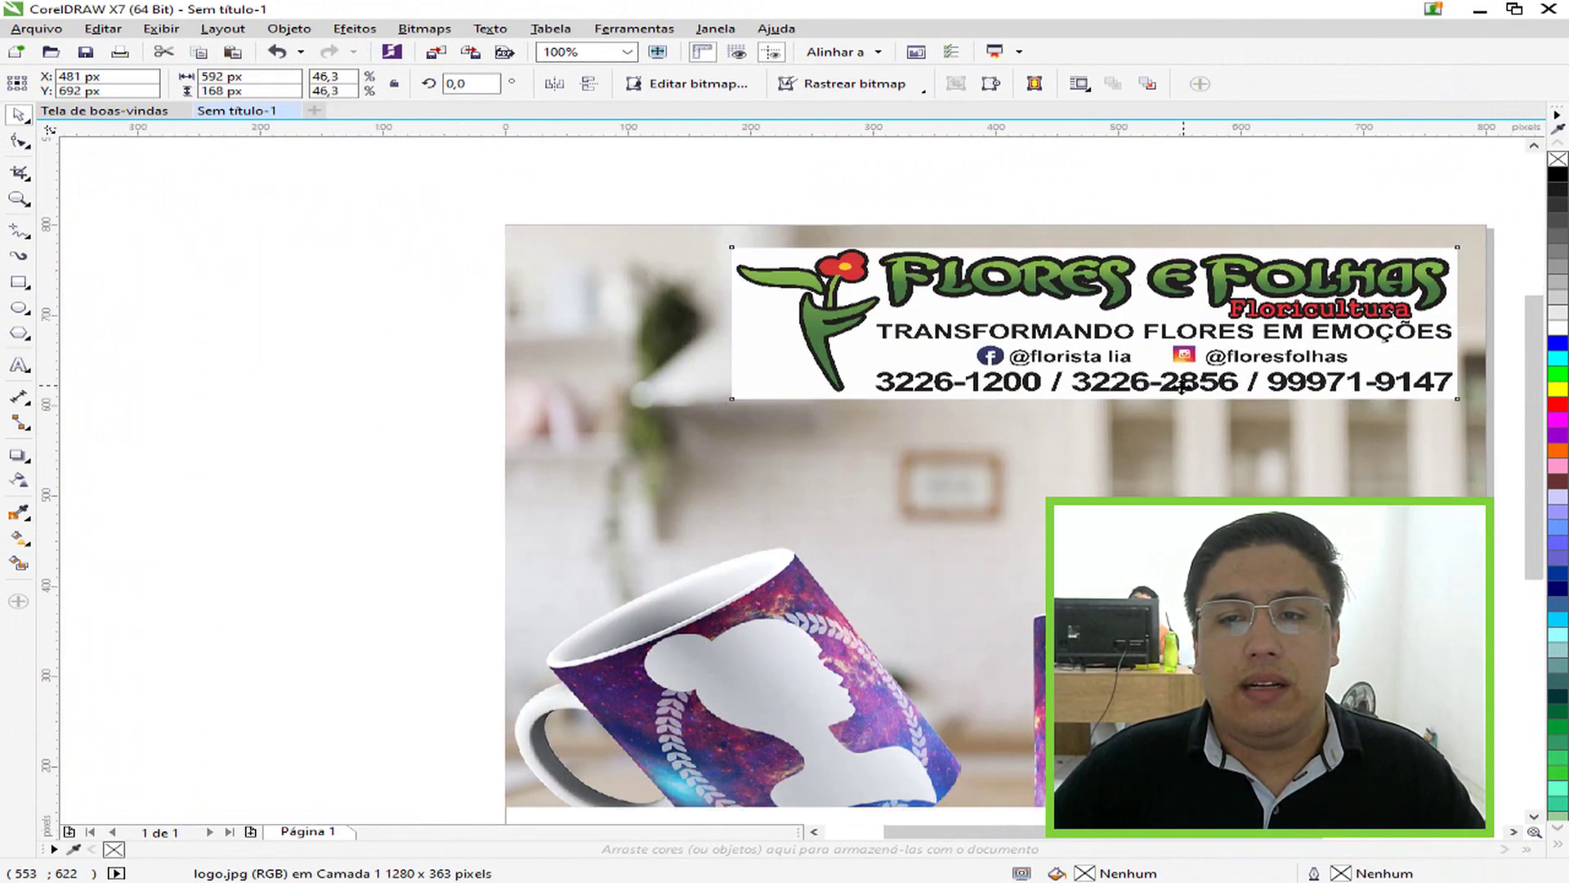
{"action": "left_click_drag", "start_coordinate": [1093, 326], "coordinate": [906, 468]}
{"action": "left_click", "coordinate": [496, 399]}
{"action": "left_click_drag", "start_coordinate": [763, 406], "coordinate": [696, 264]}
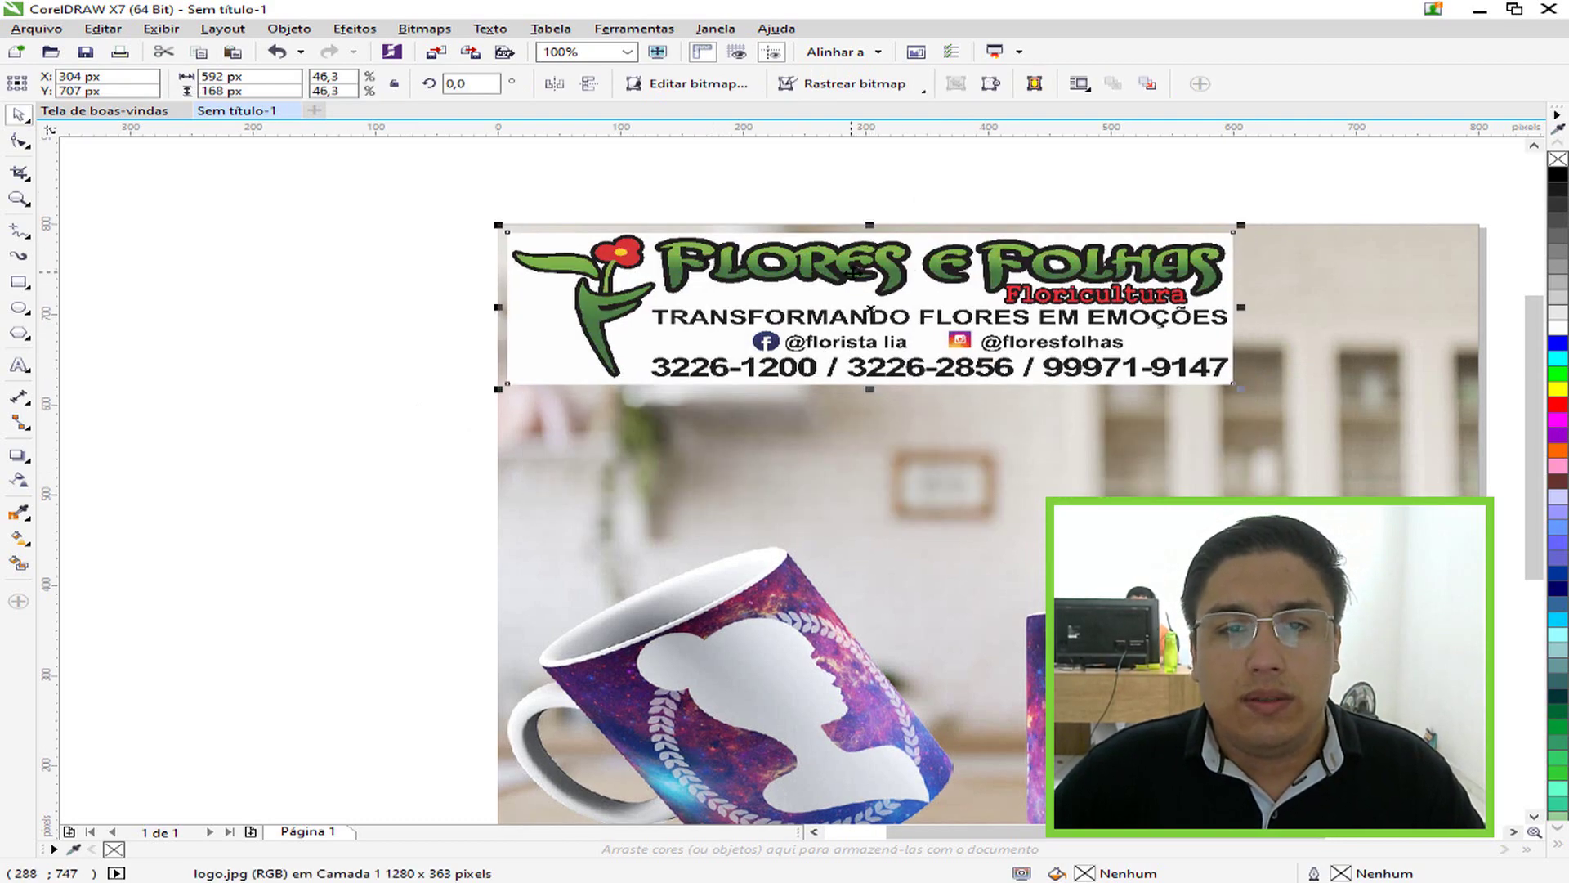
Fine-tune the logo's position so it sits just inside the page's upper-left edges
{"action": "left_click", "coordinate": [804, 218]}
{"action": "scroll", "coordinate": [775, 239], "scroll_direction": "up", "scroll_amount": 1}
{"action": "left_click_drag", "start_coordinate": [727, 265], "coordinate": [739, 264]}
{"action": "scroll", "coordinate": [739, 264], "scroll_direction": "down", "scroll_amount": 1}
{"action": "left_click", "coordinate": [993, 211]}
{"action": "left_click_drag", "start_coordinate": [929, 242], "coordinate": [806, 269]}
{"action": "scroll", "coordinate": [732, 293], "scroll_direction": "up", "scroll_amount": 1}
{"action": "scroll", "coordinate": [733, 292], "scroll_direction": "down", "scroll_amount": 1}
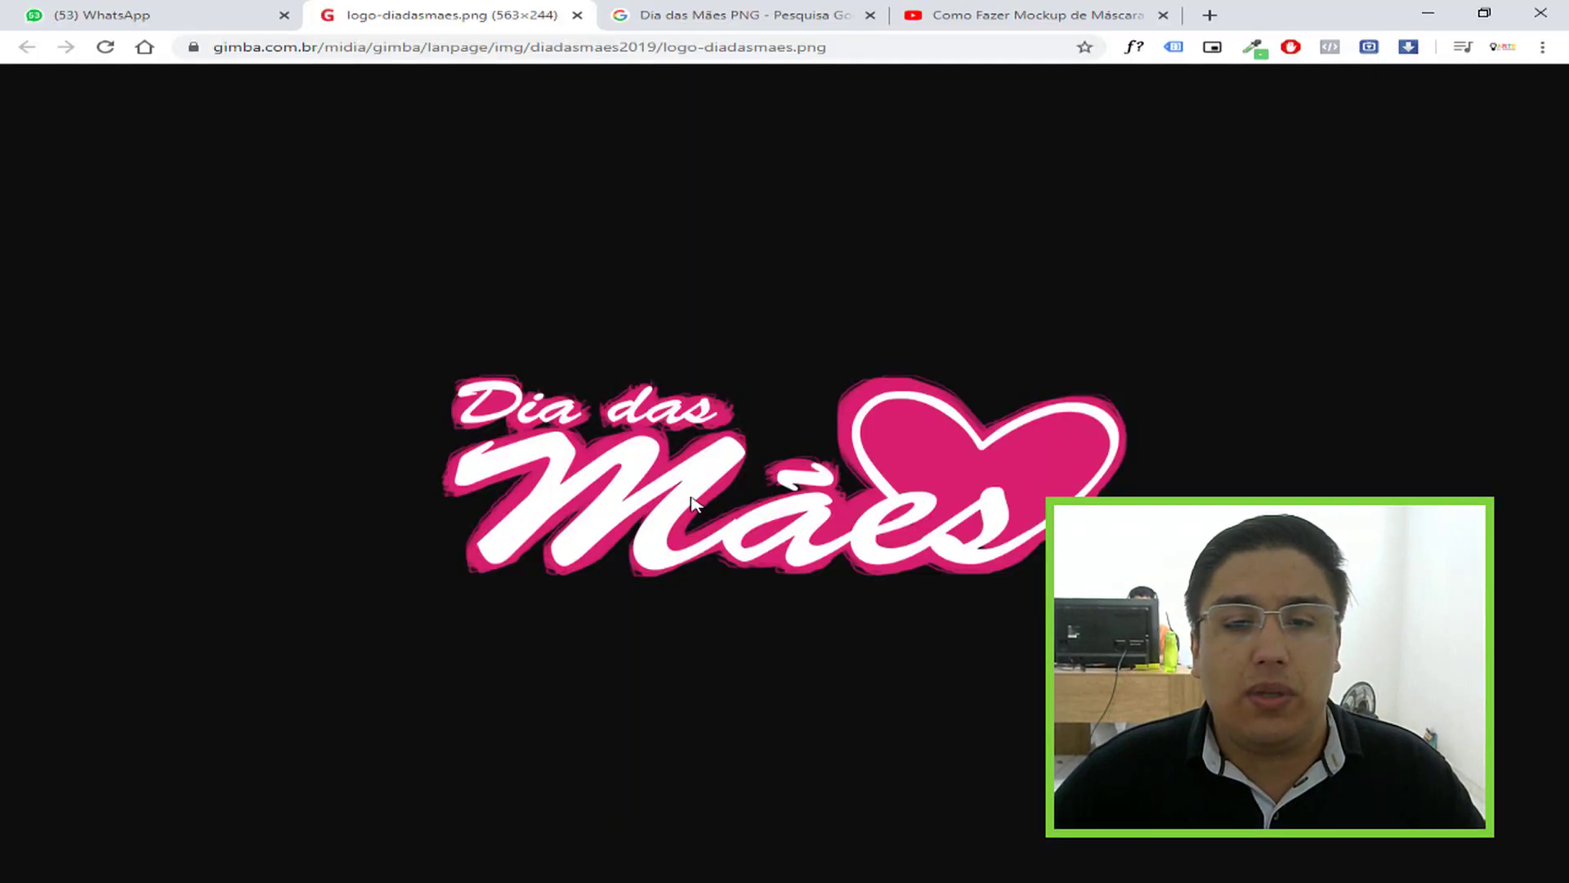
Switch to Chrome and save the Dia das Mães logo image as 'tag mães' in the lesson folder on Área de Trabalho
{"action": "right_click", "coordinate": [683, 513]}
{"action": "left_click", "coordinate": [743, 559]}
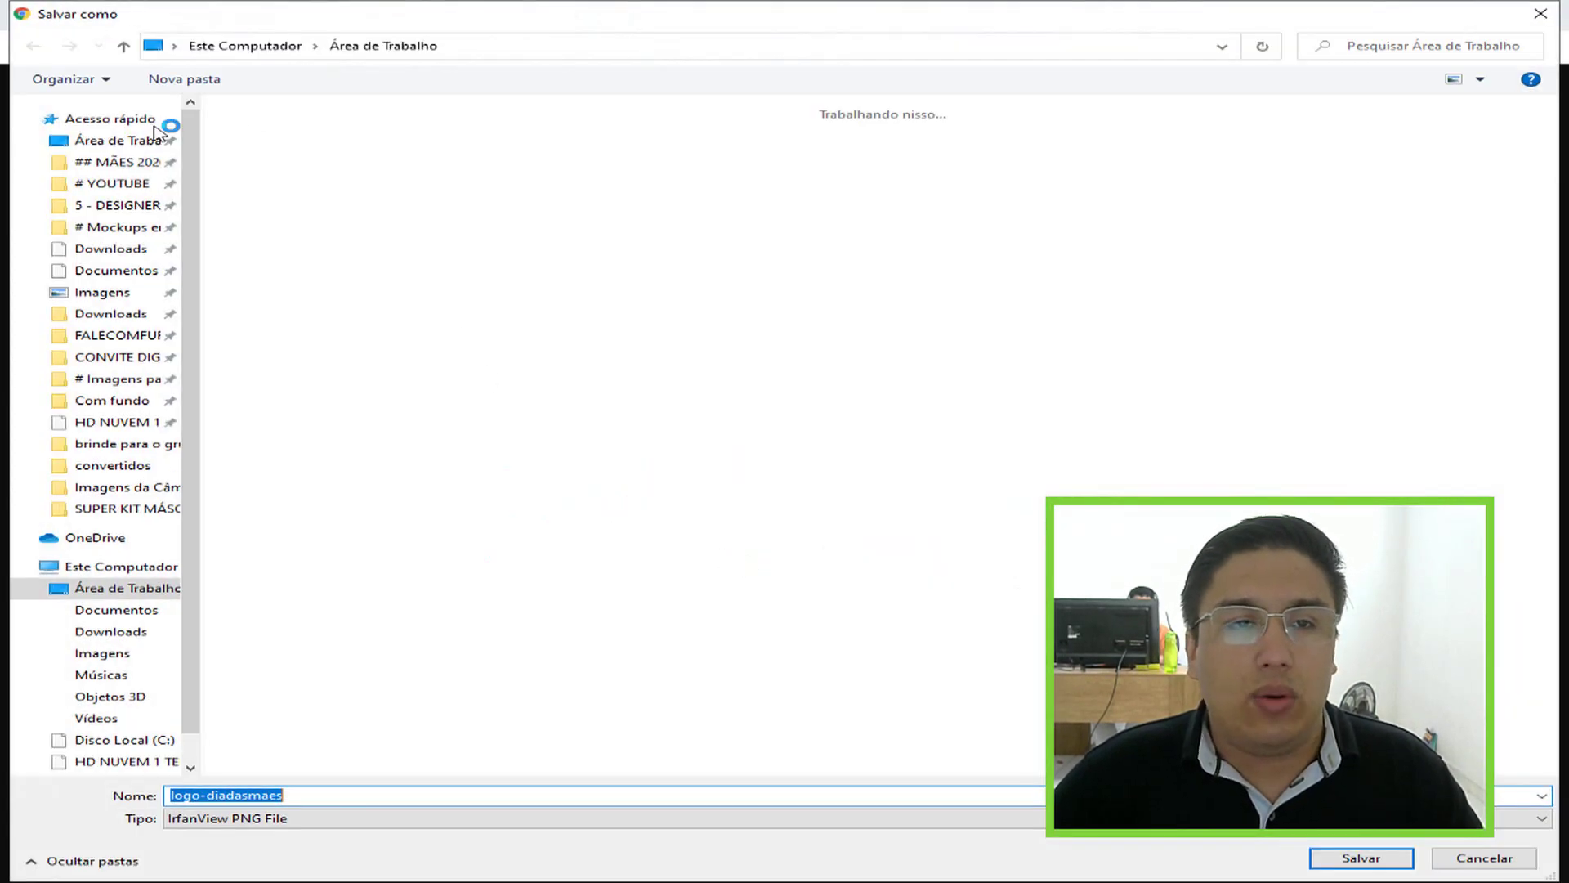
{"action": "left_click", "coordinate": [153, 143]}
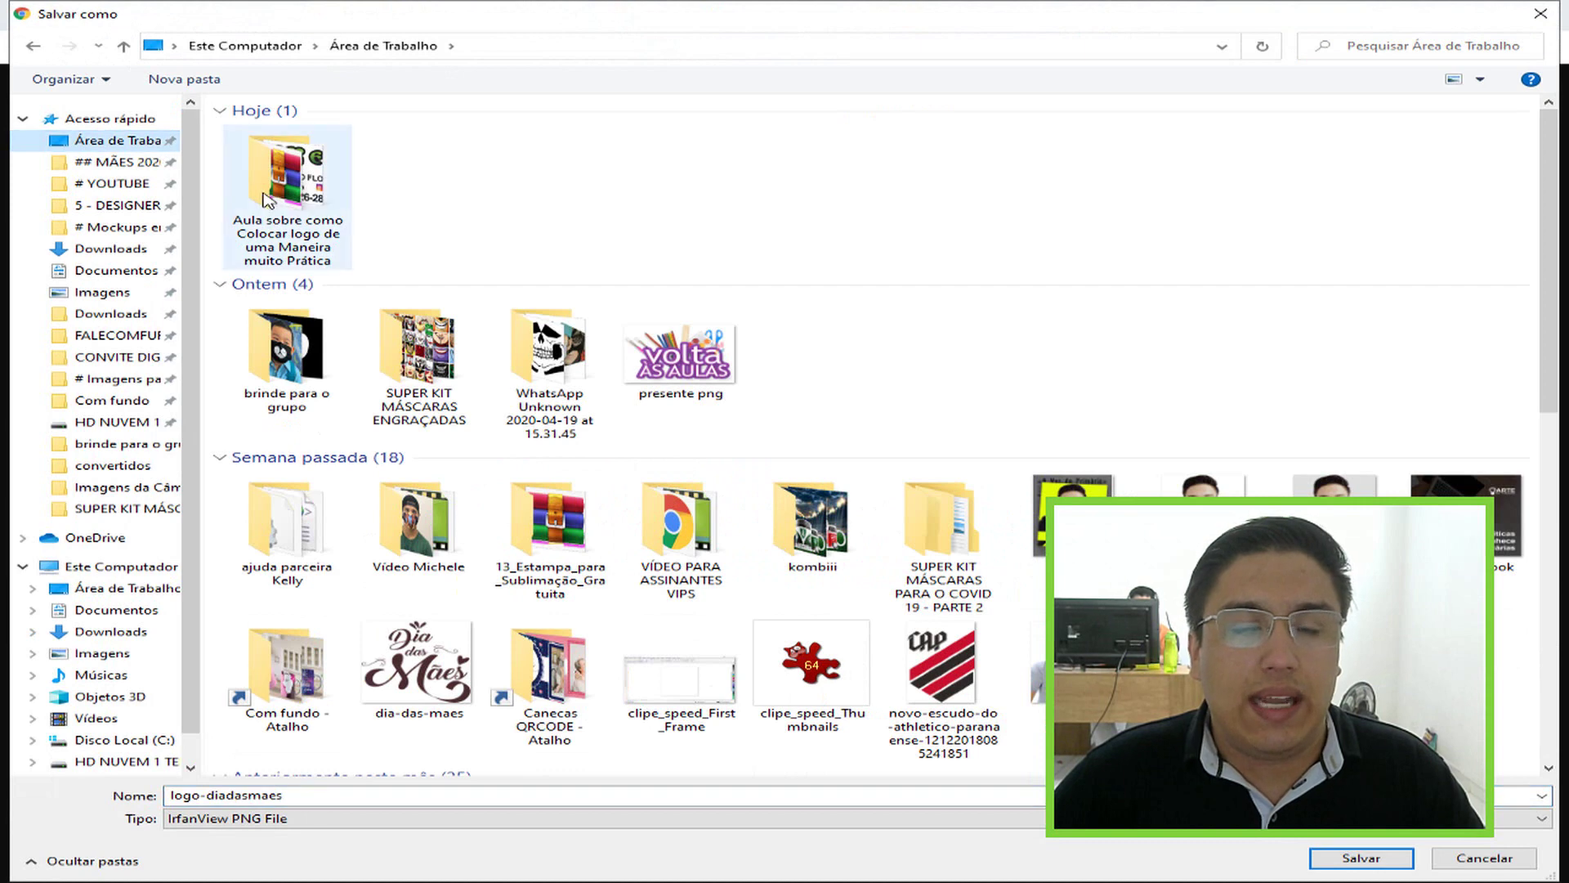
{"action": "double_click", "coordinate": [270, 200]}
{"action": "double_click", "coordinate": [273, 198]}
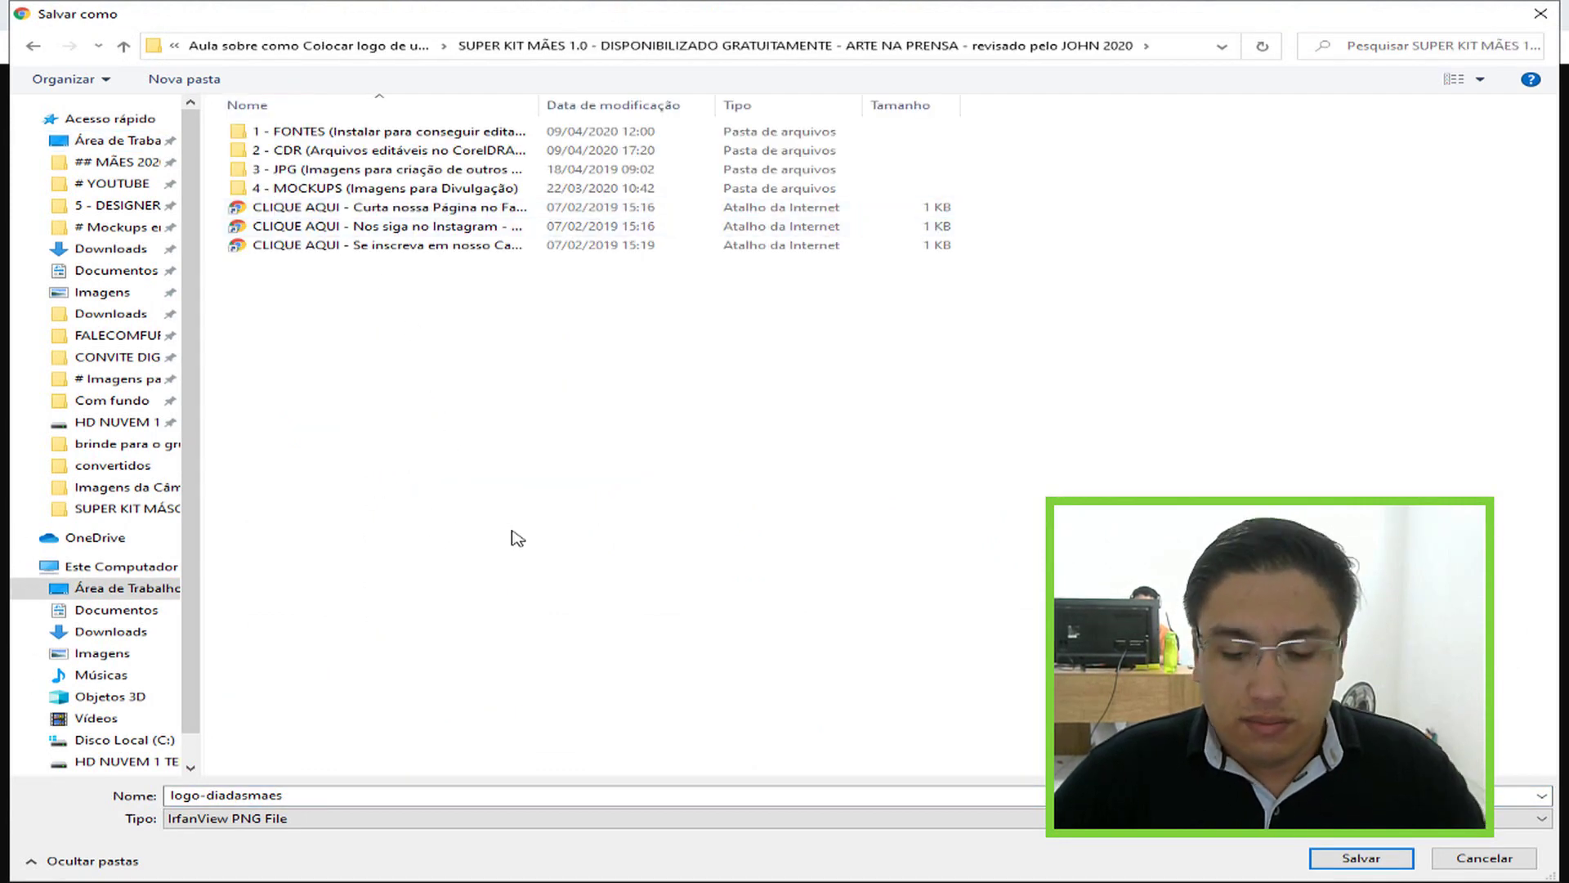
{"action": "key", "text": "BackSpace"}
{"action": "left_click", "coordinate": [364, 798]}
{"action": "type", "text": "ta"}
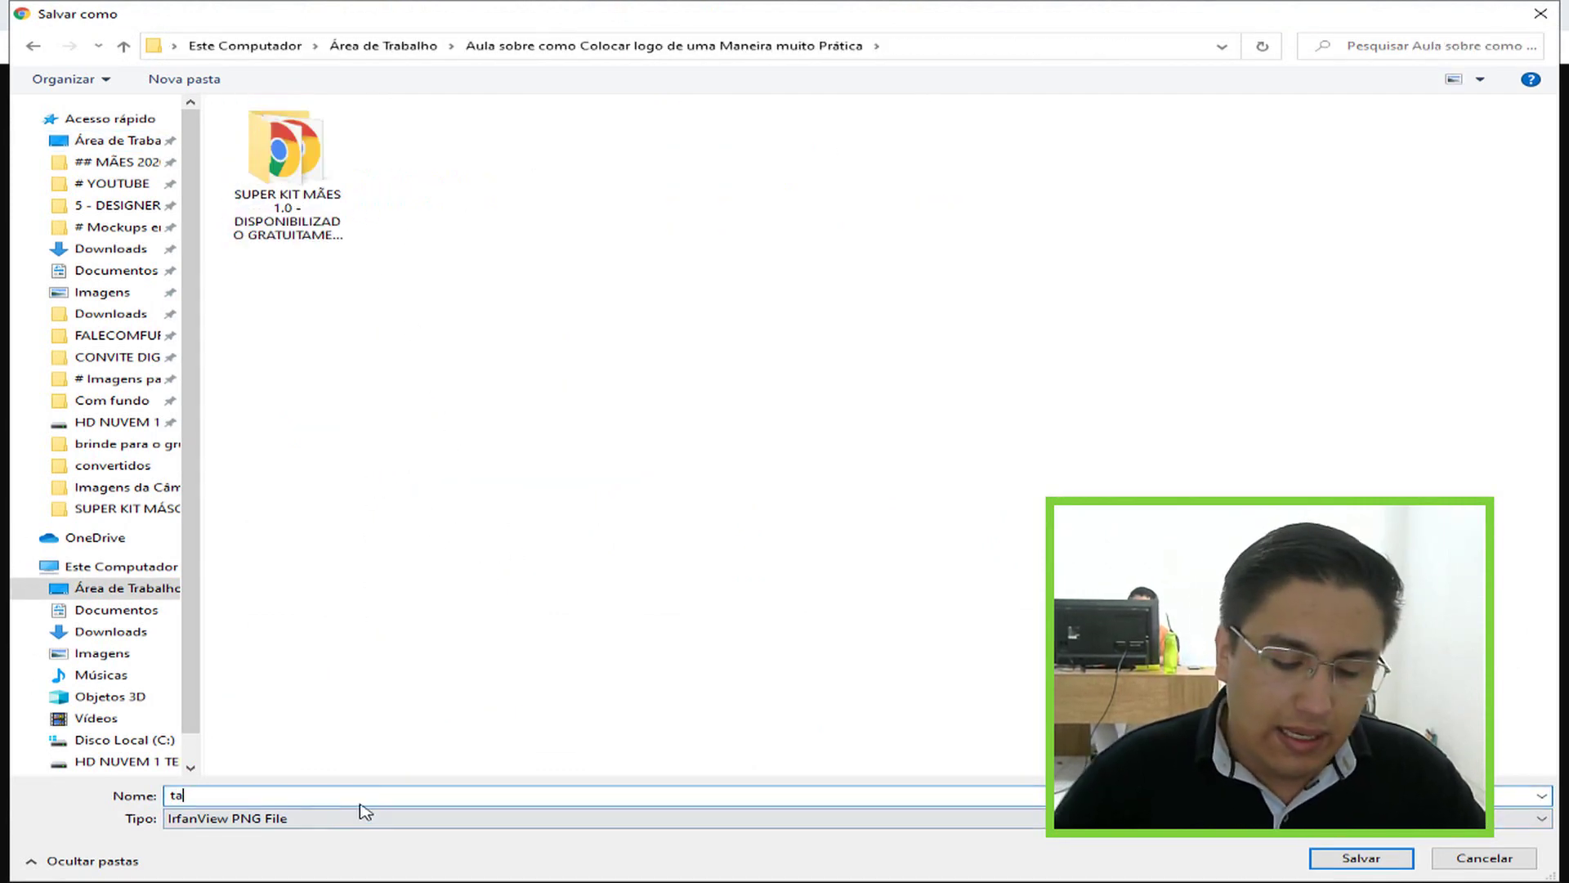
{"action": "type", "text": "g mães"}
{"action": "key", "text": "Return"}
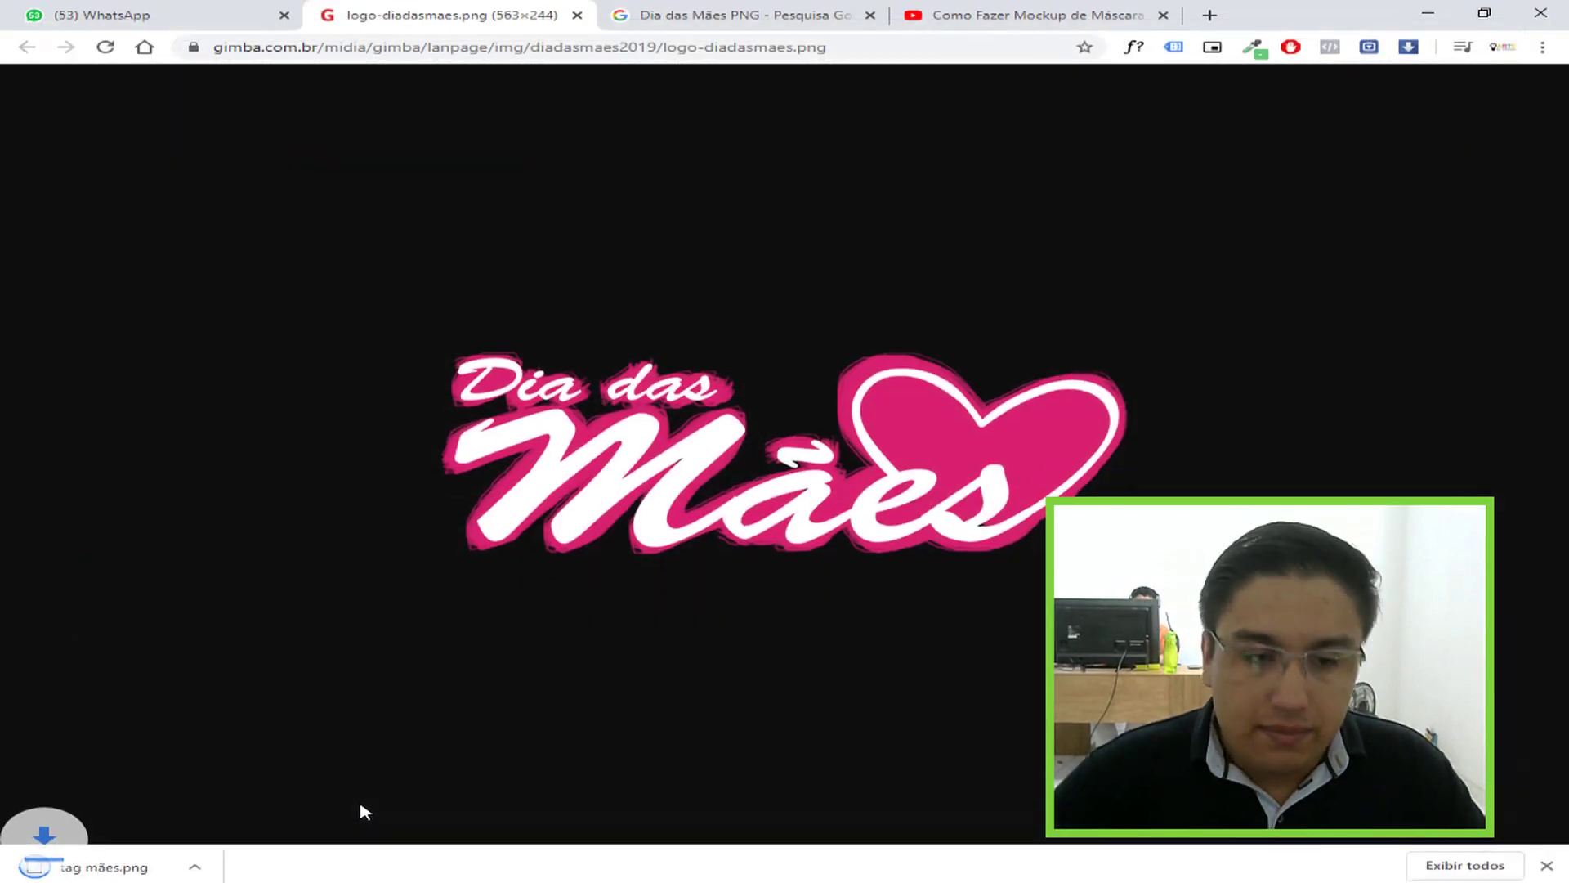
Bring the downloaded tag mães.png into the CorelDRAW page and scale it to fit above the right-hand mug
{"action": "left_click_drag", "start_coordinate": [167, 855], "coordinate": [744, 473]}
{"action": "key", "text": "alt+Tab"}
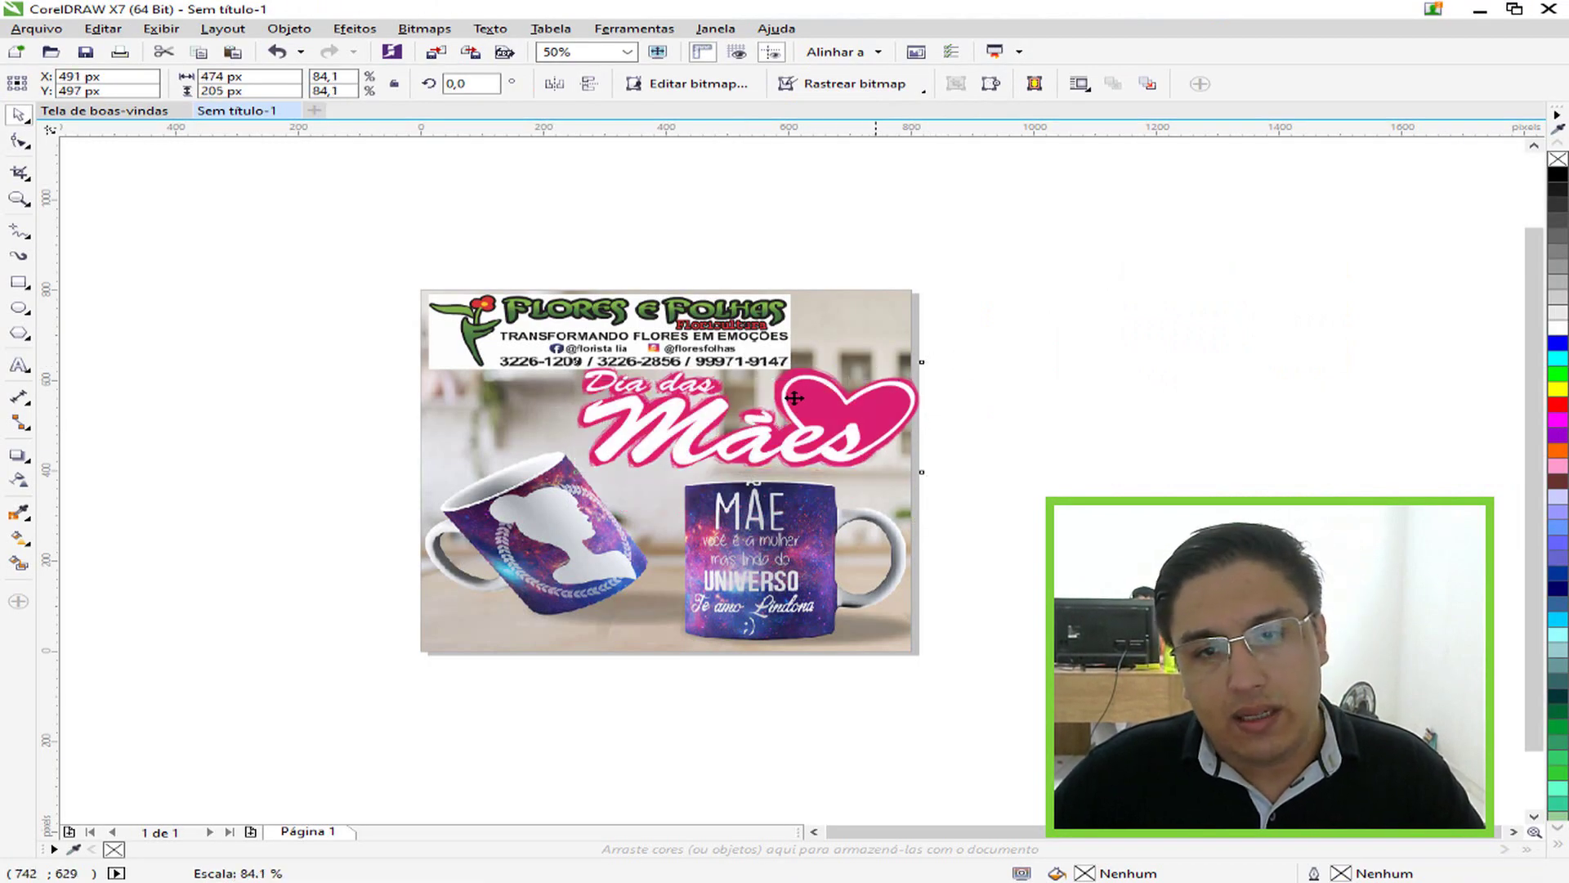
{"action": "left_click", "coordinate": [1087, 397]}
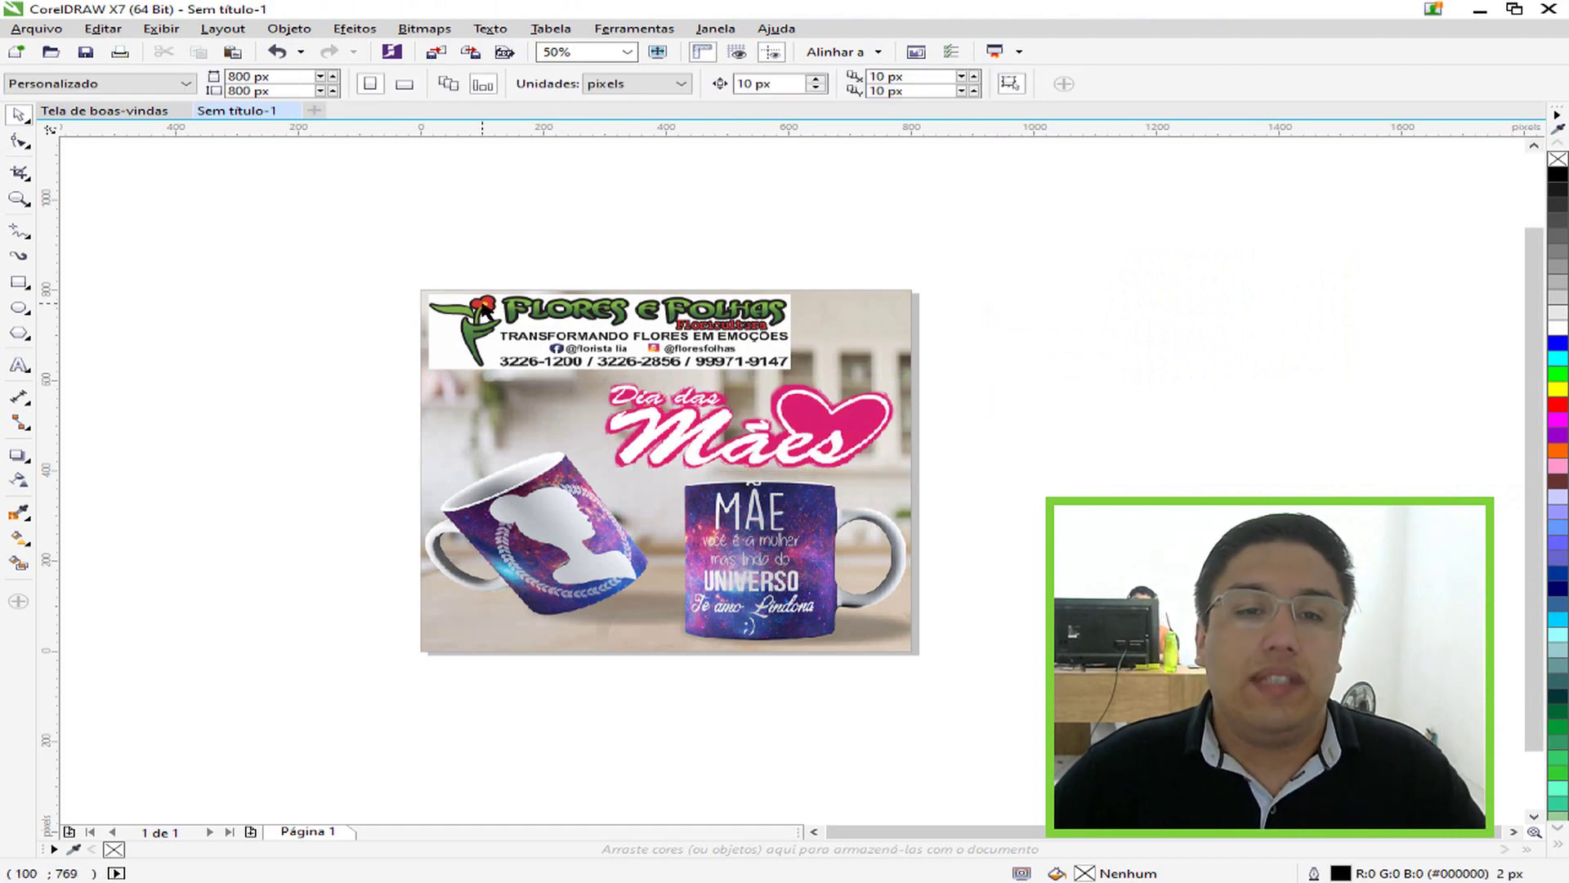
Select all objects on the page and set up a selected-only export in JPG - Bitmaps JPEG format
{"action": "left_click_drag", "start_coordinate": [320, 246], "coordinate": [1054, 758]}
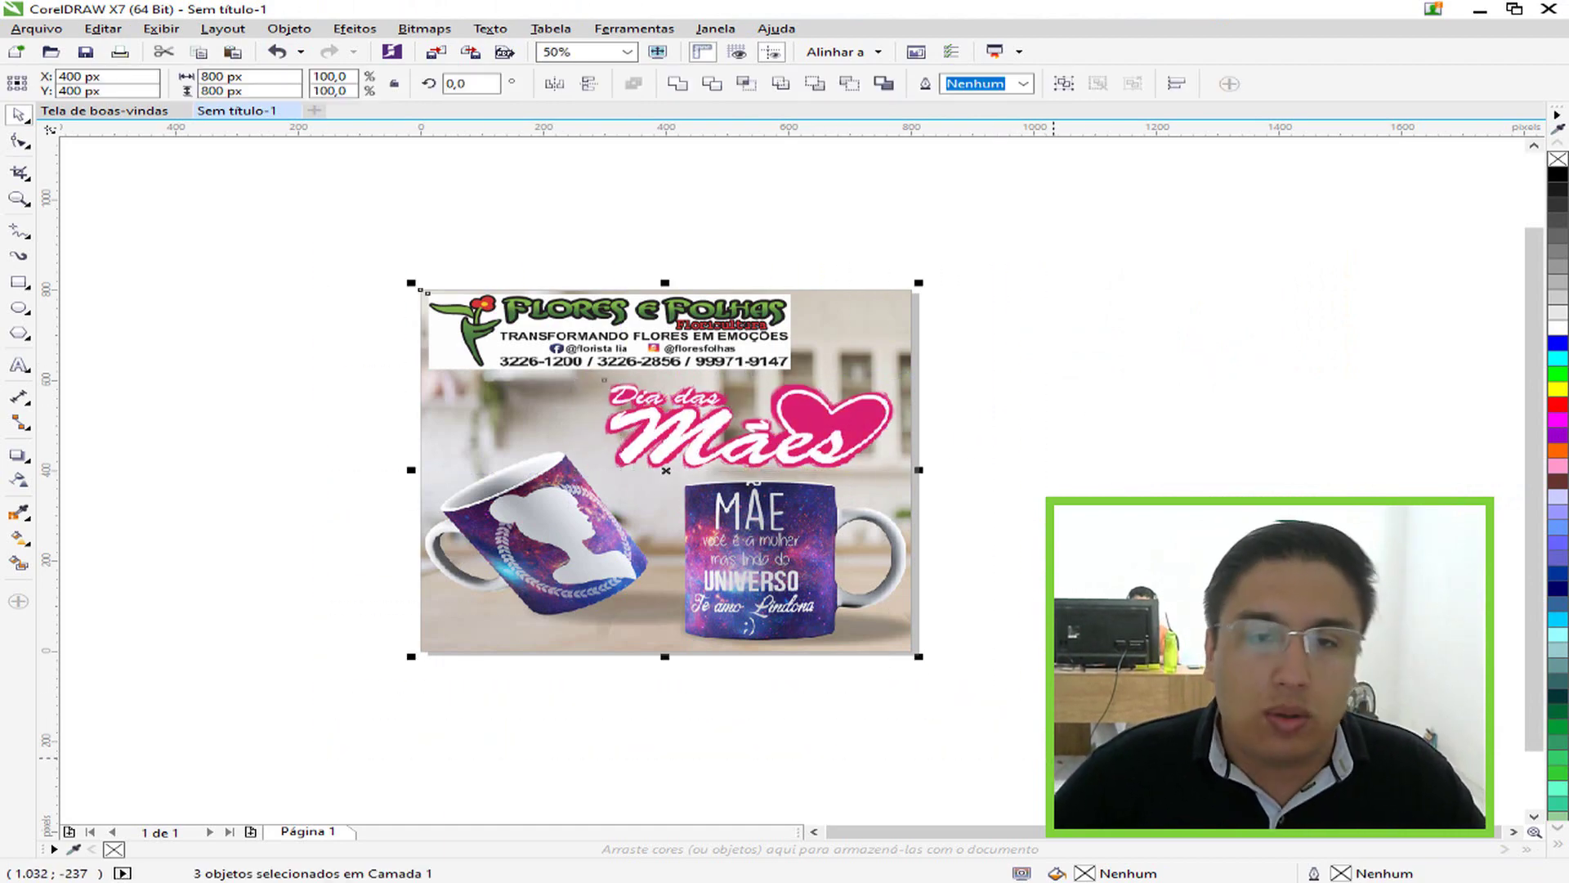
{"action": "key", "text": "ctrl+e"}
{"action": "double_click", "coordinate": [290, 199]}
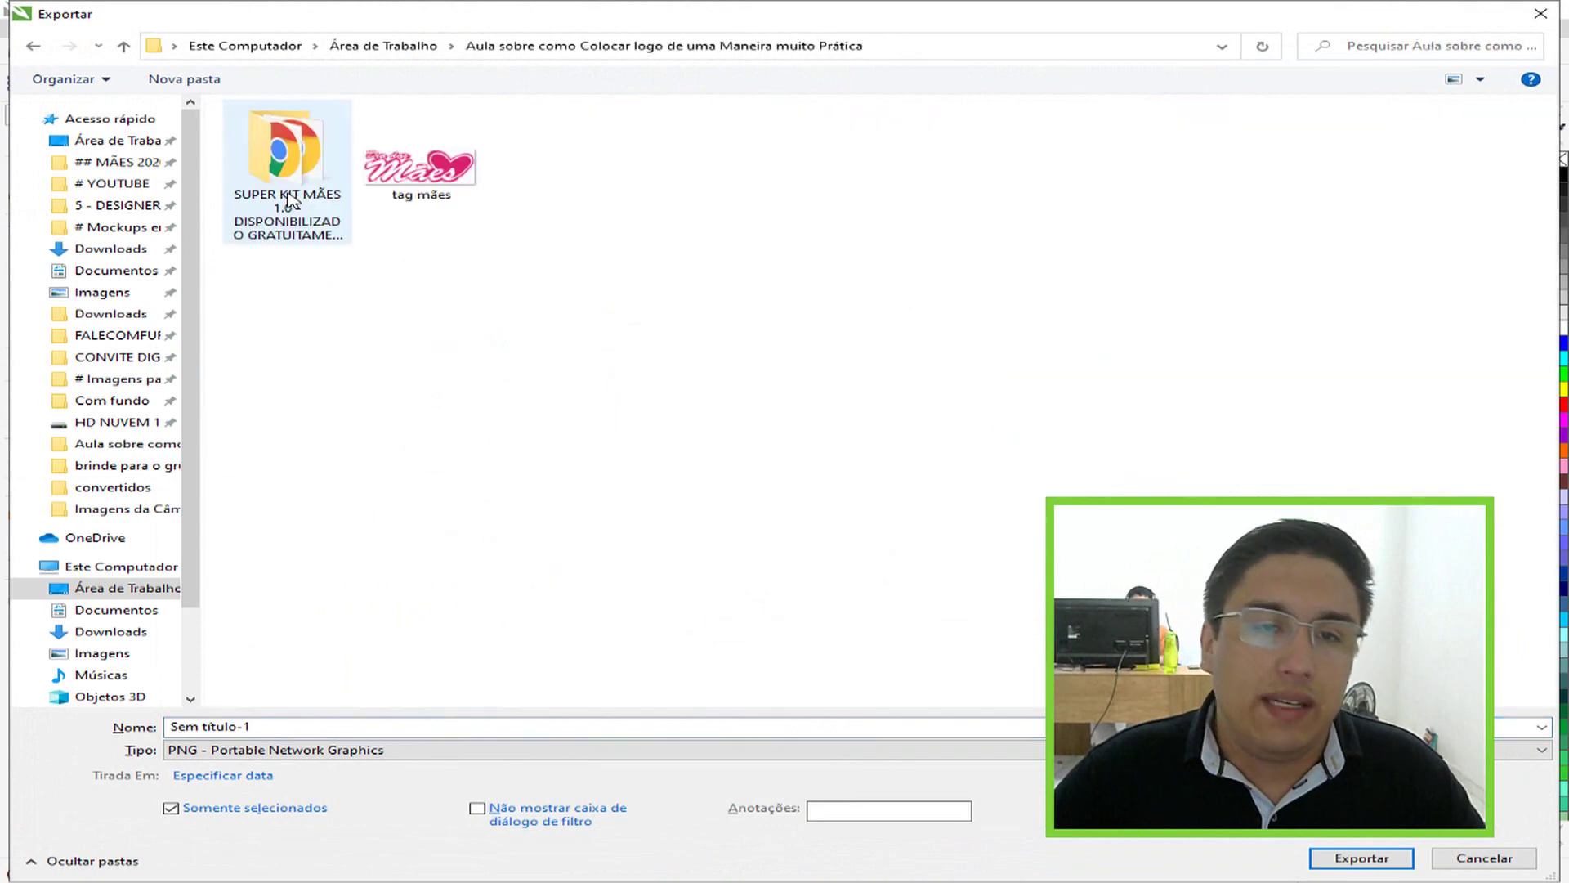
{"action": "left_click", "coordinate": [281, 725]}
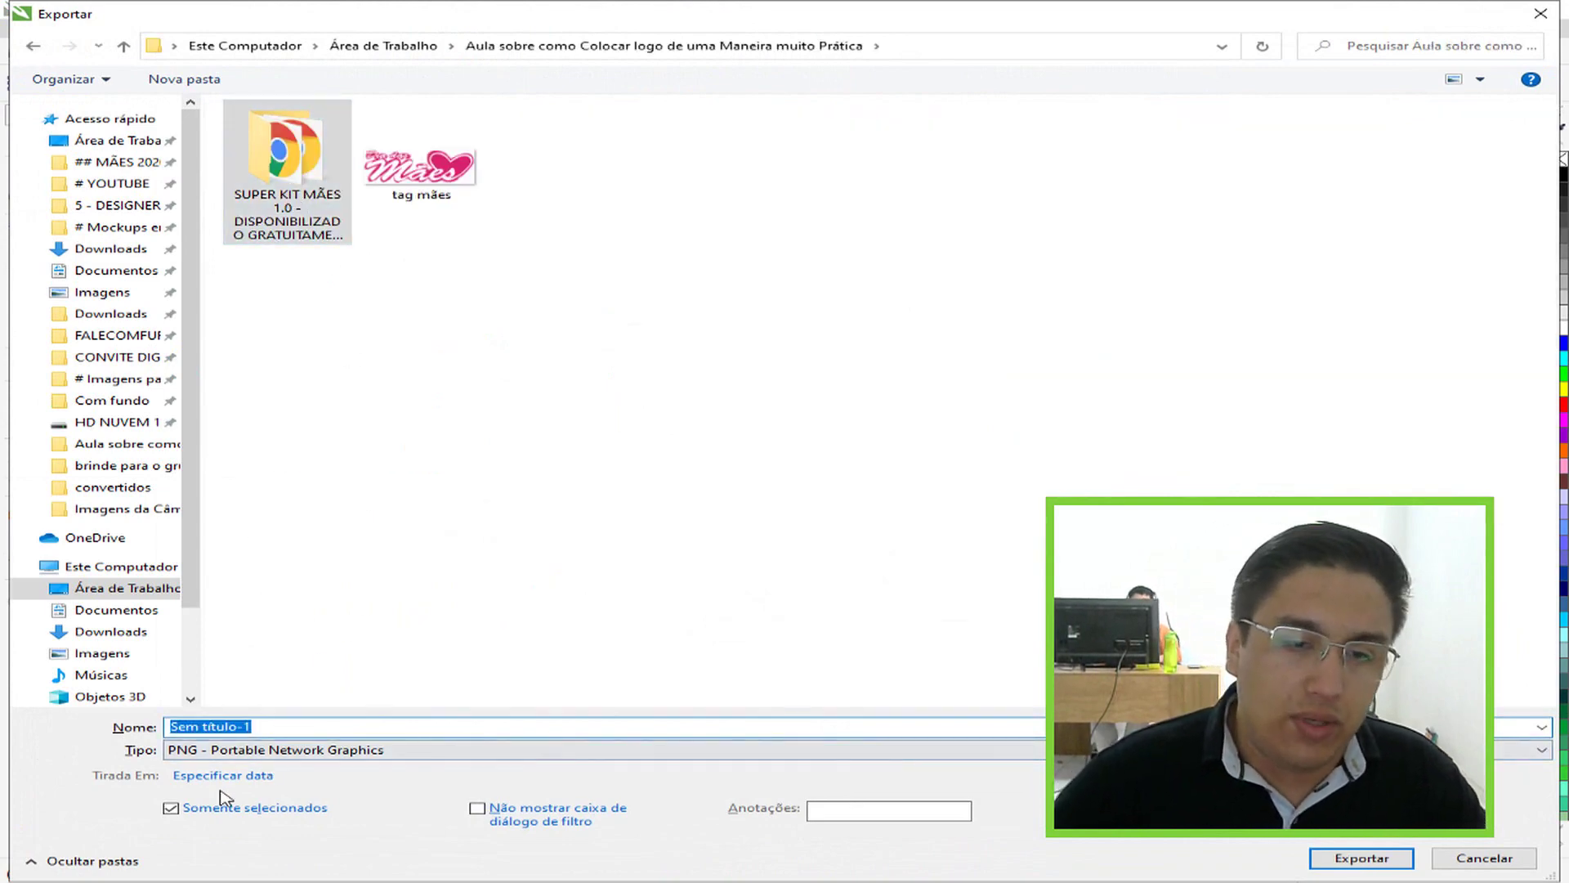
{"action": "left_click", "coordinate": [228, 750]}
{"action": "key", "text": "Down"}
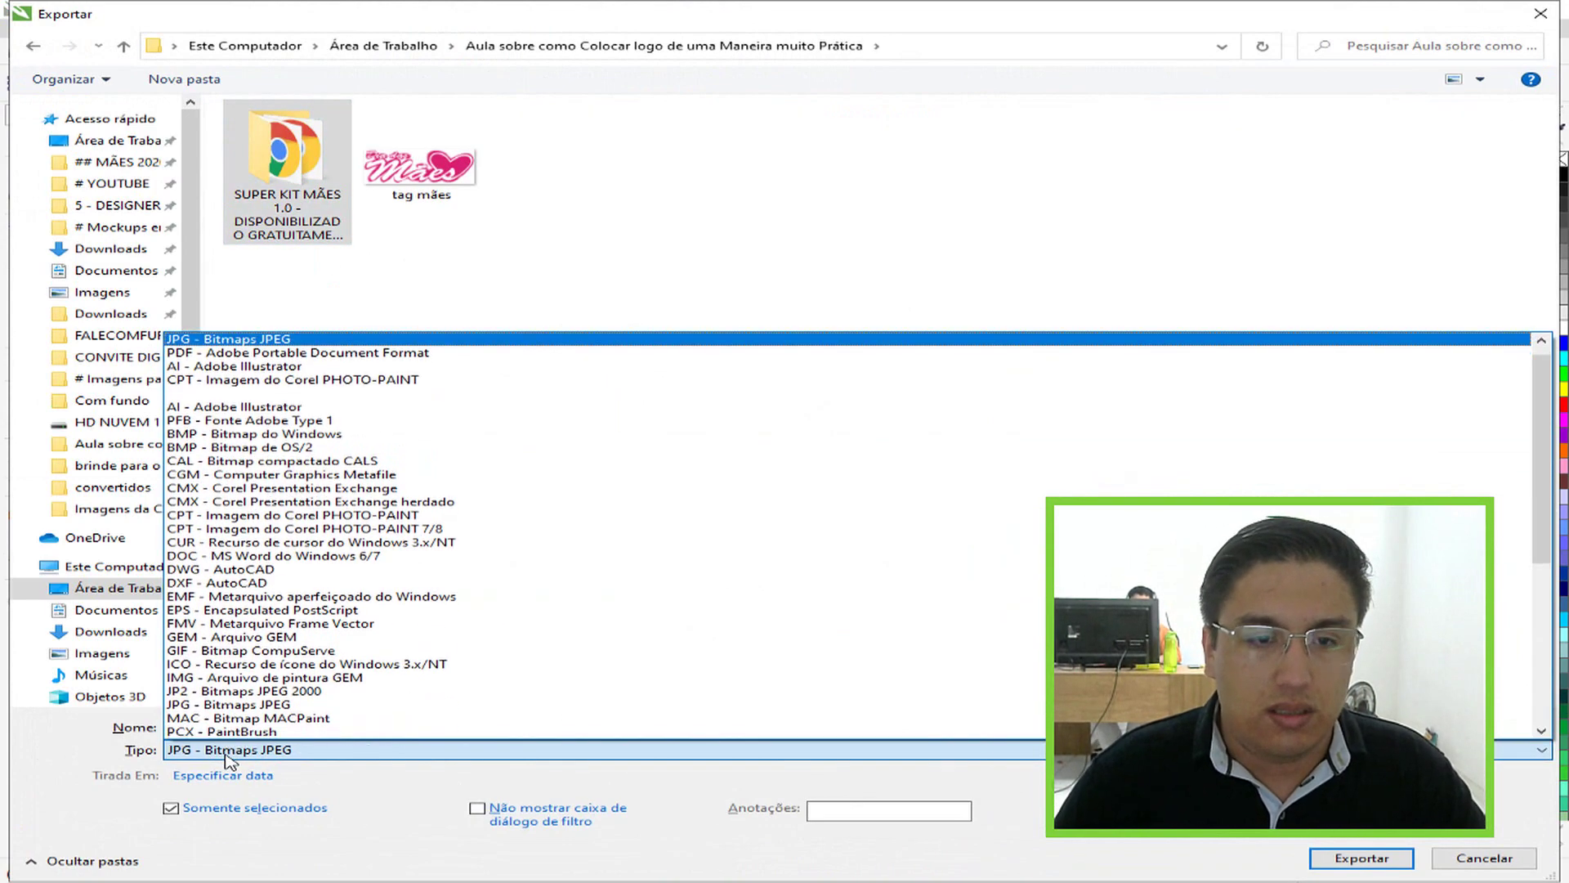
{"action": "key", "text": "Return"}
Name the export file 1 and complete the JPEG export with high quality at 80%
{"action": "left_click", "coordinate": [309, 727]}
{"action": "type", "text": "1"}
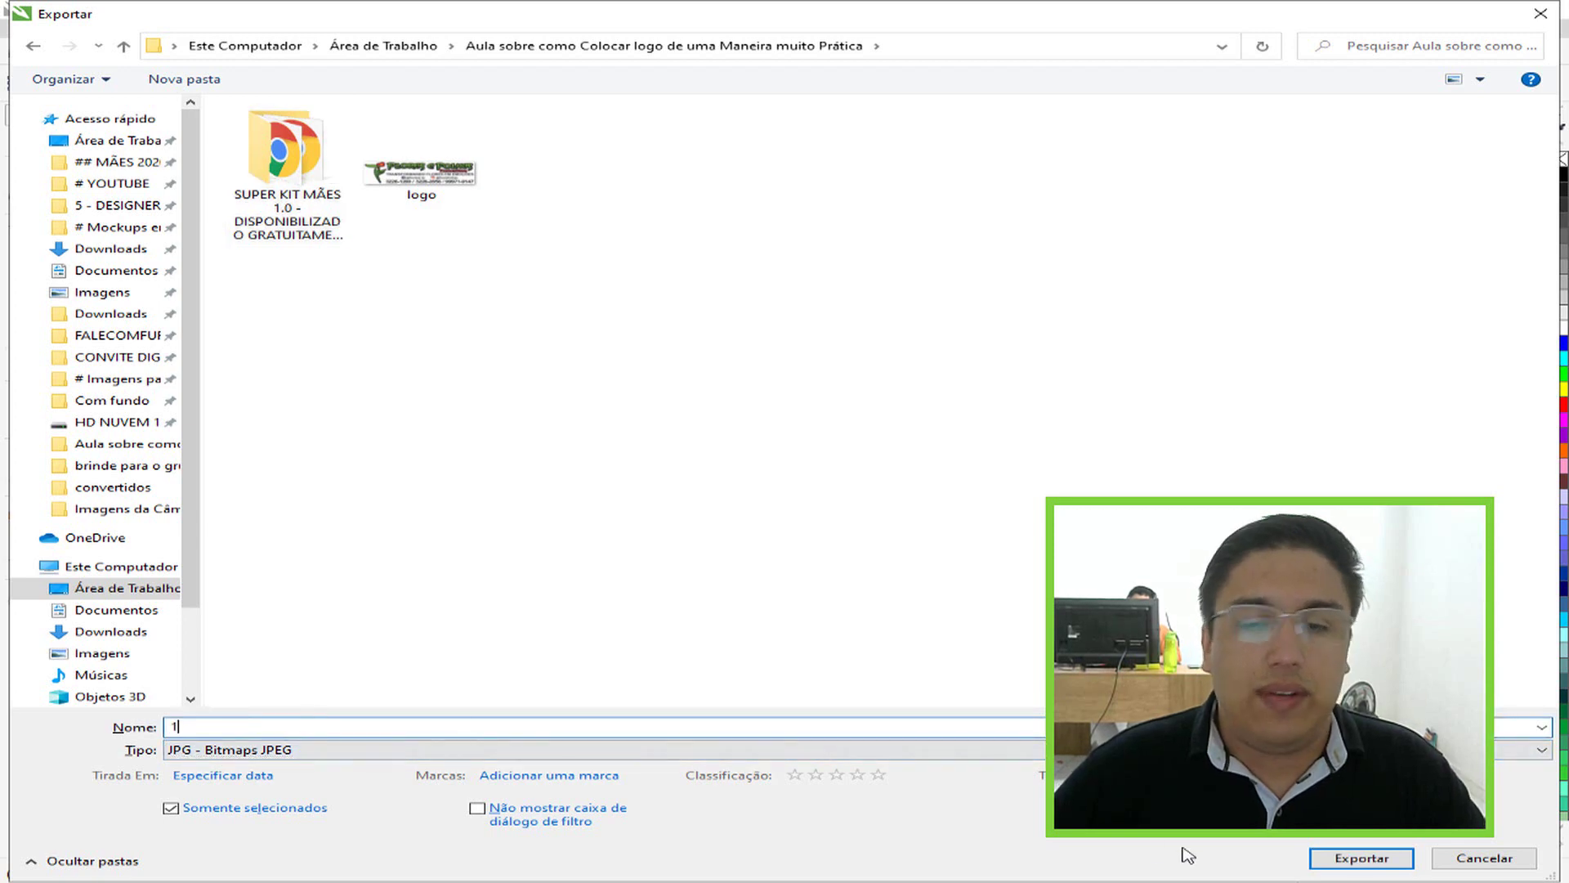
{"action": "left_click", "coordinate": [1387, 857]}
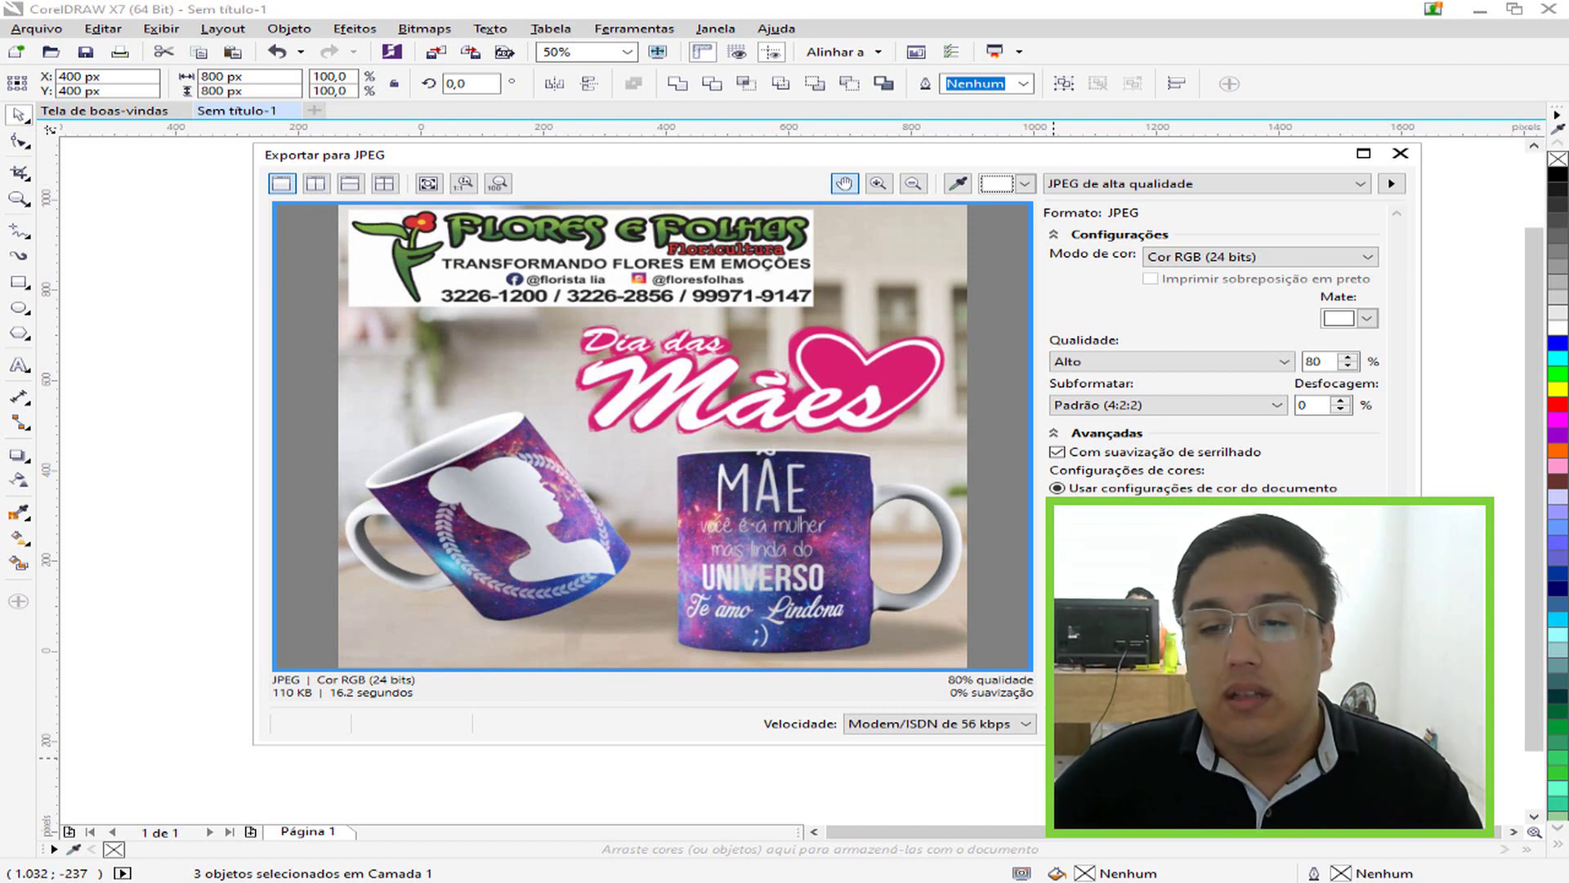
{"action": "left_click", "coordinate": [1254, 727]}
Switch to File Explorer, go up to the lesson folder, view the exported 1.jpg in Fotos and close it
{"action": "left_click", "coordinate": [613, 881]}
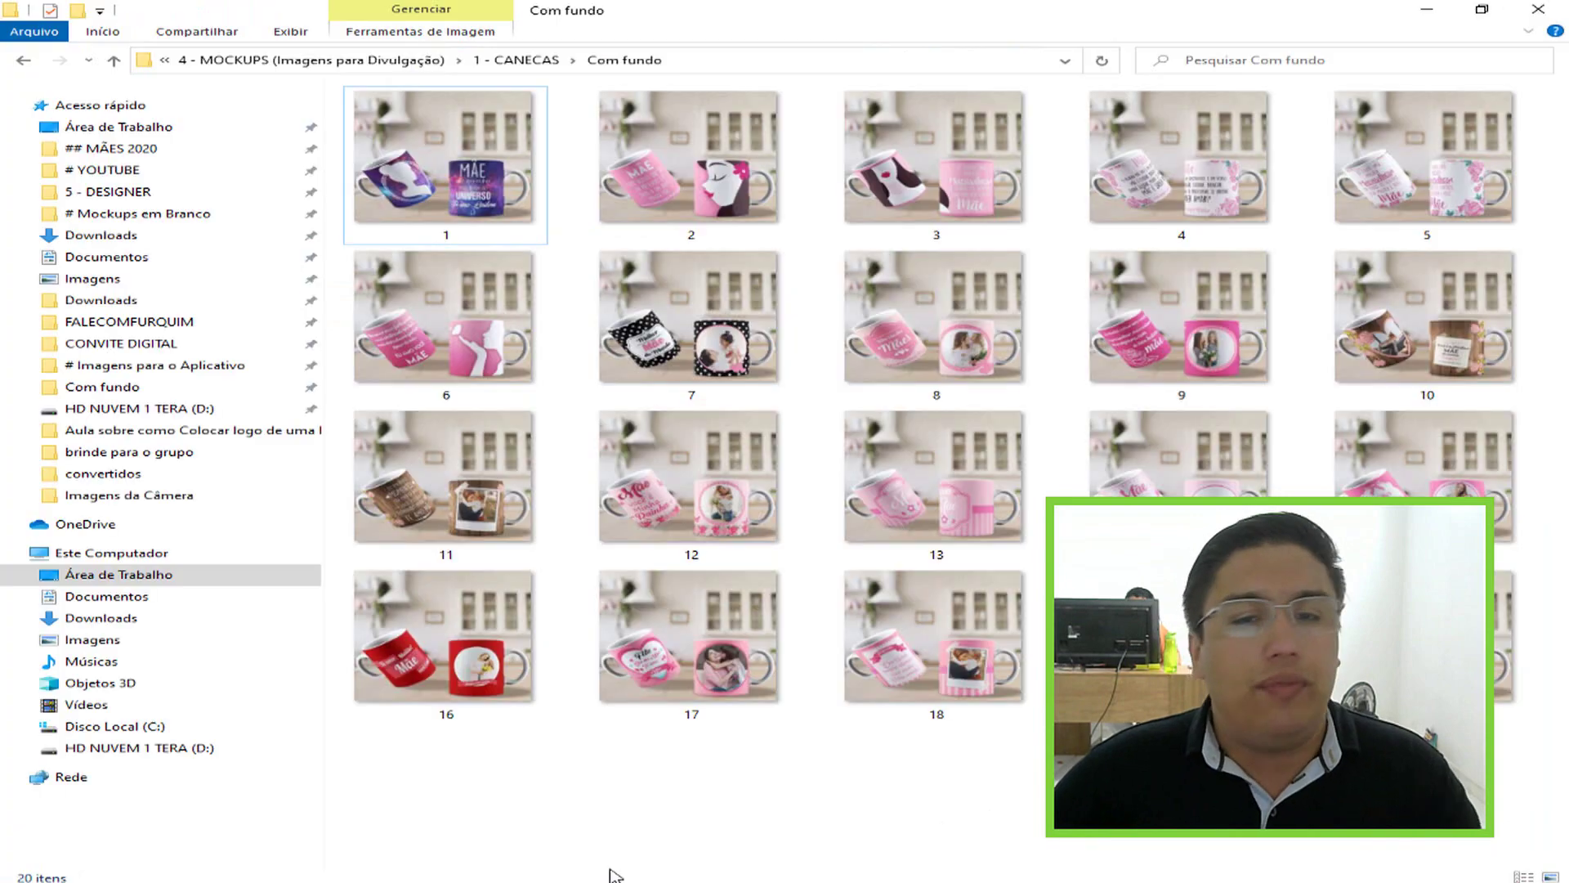
{"action": "key", "text": "BackSpace"}
{"action": "key", "text": "BackSpace"}
{"action": "key", "text": "BackSpace"}
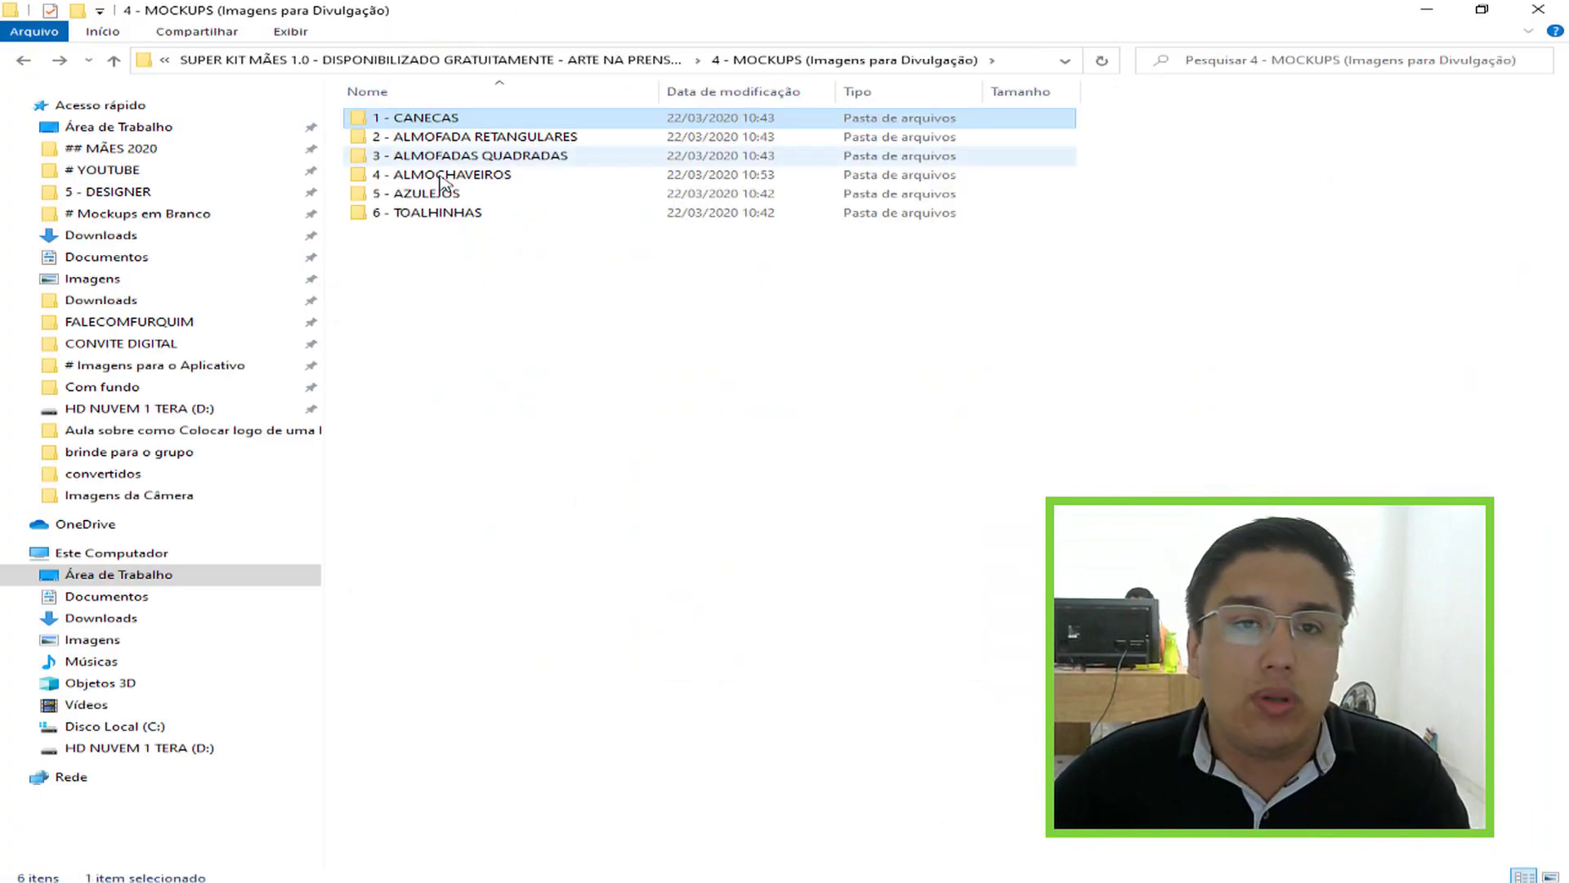
{"action": "key", "text": "BackSpace"}
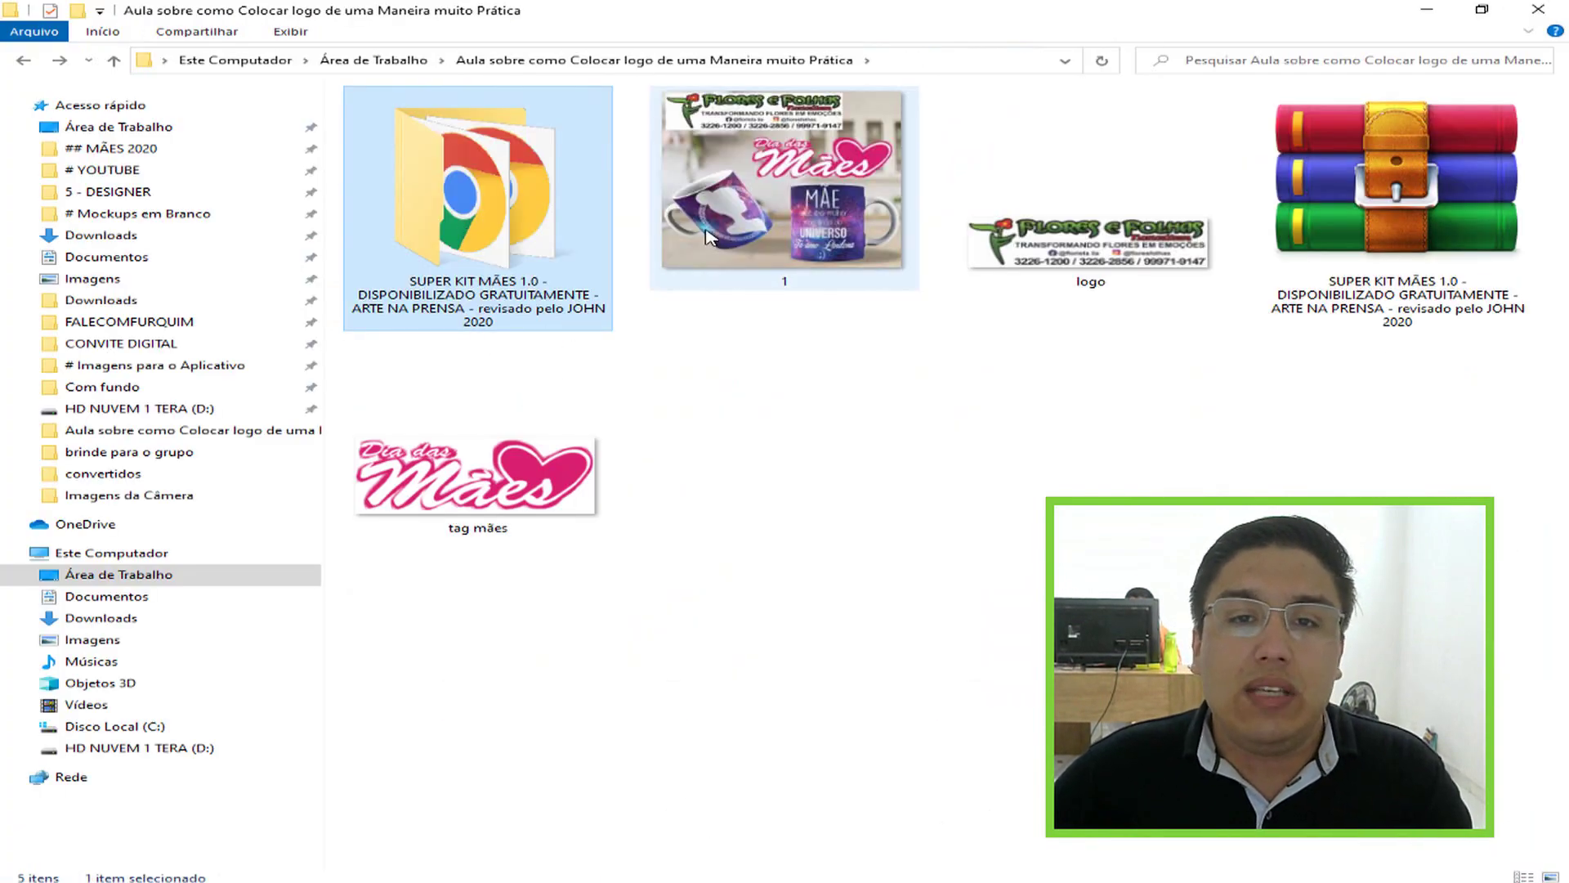
{"action": "double_click", "coordinate": [708, 237]}
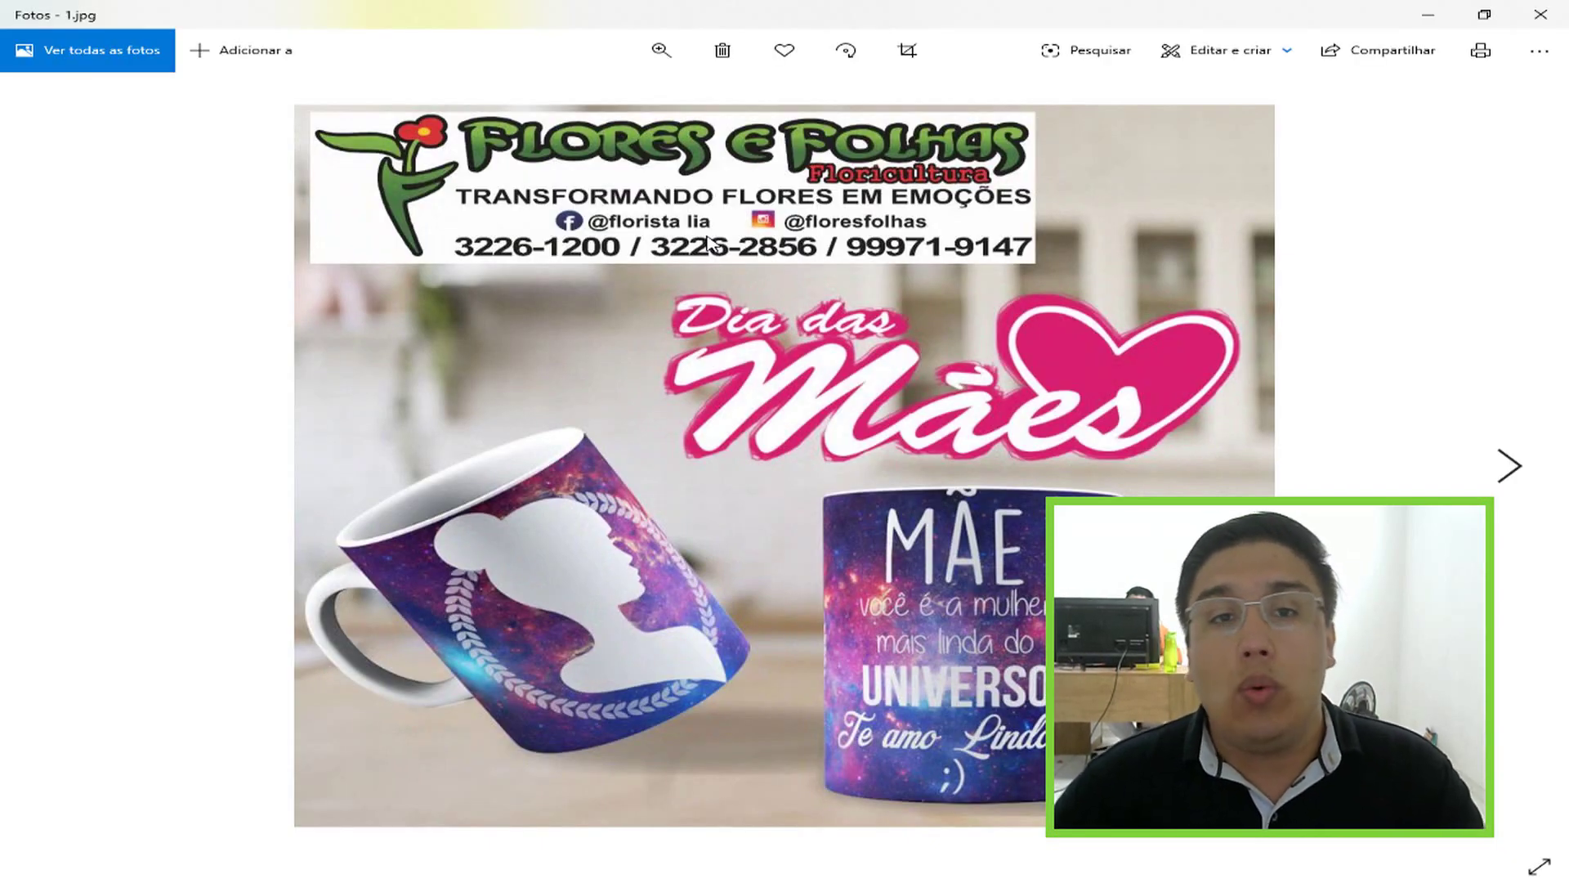
{"action": "left_click", "coordinate": [1539, 16]}
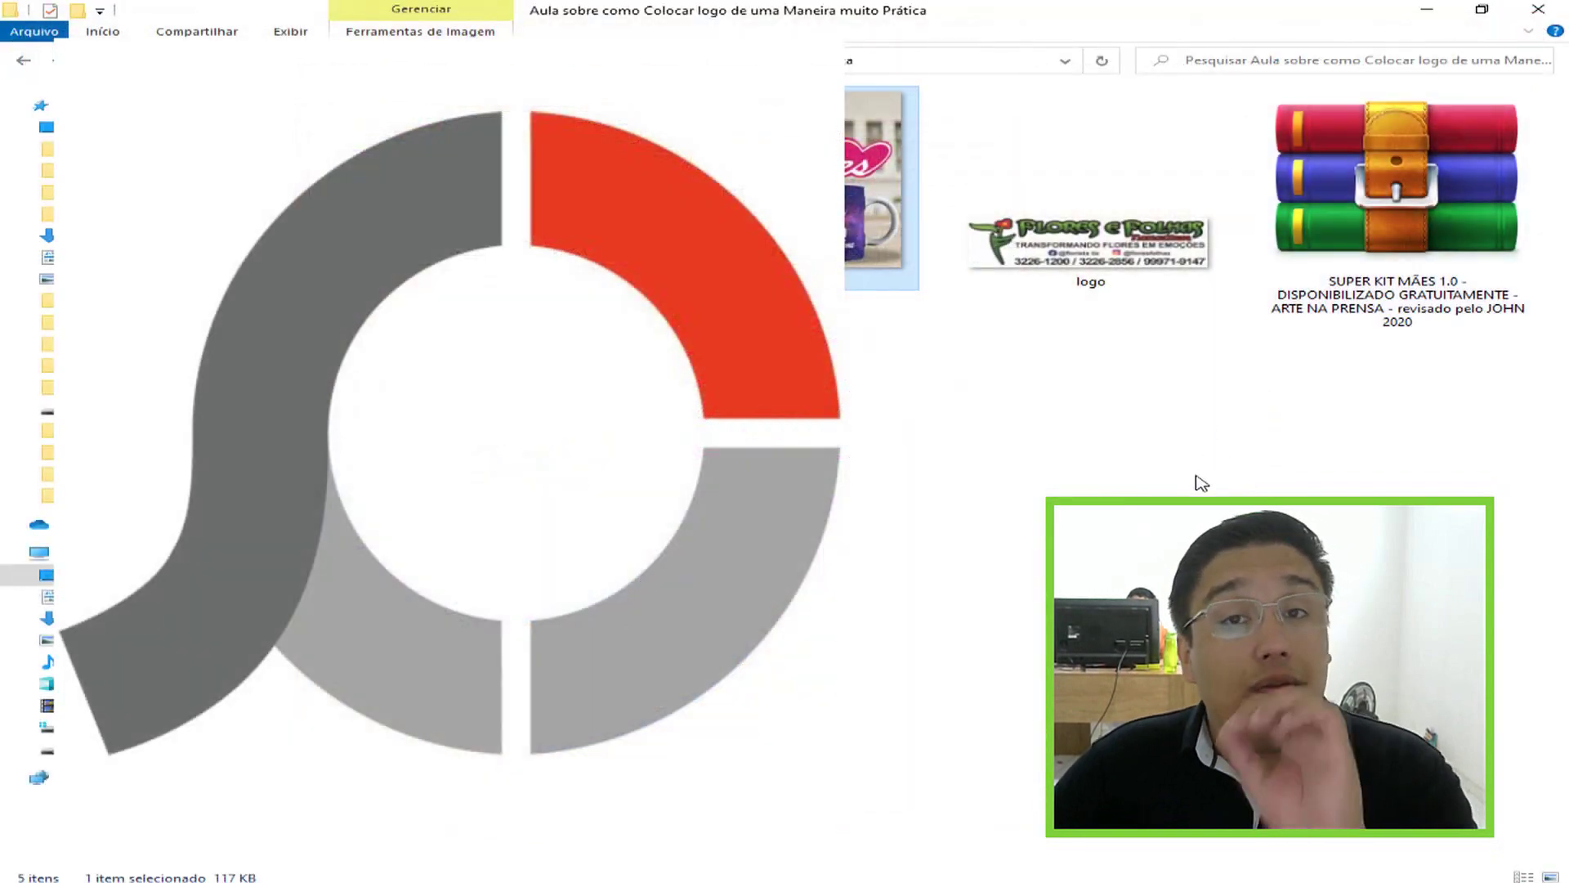
{"action": "left_click", "coordinate": [1096, 468]}
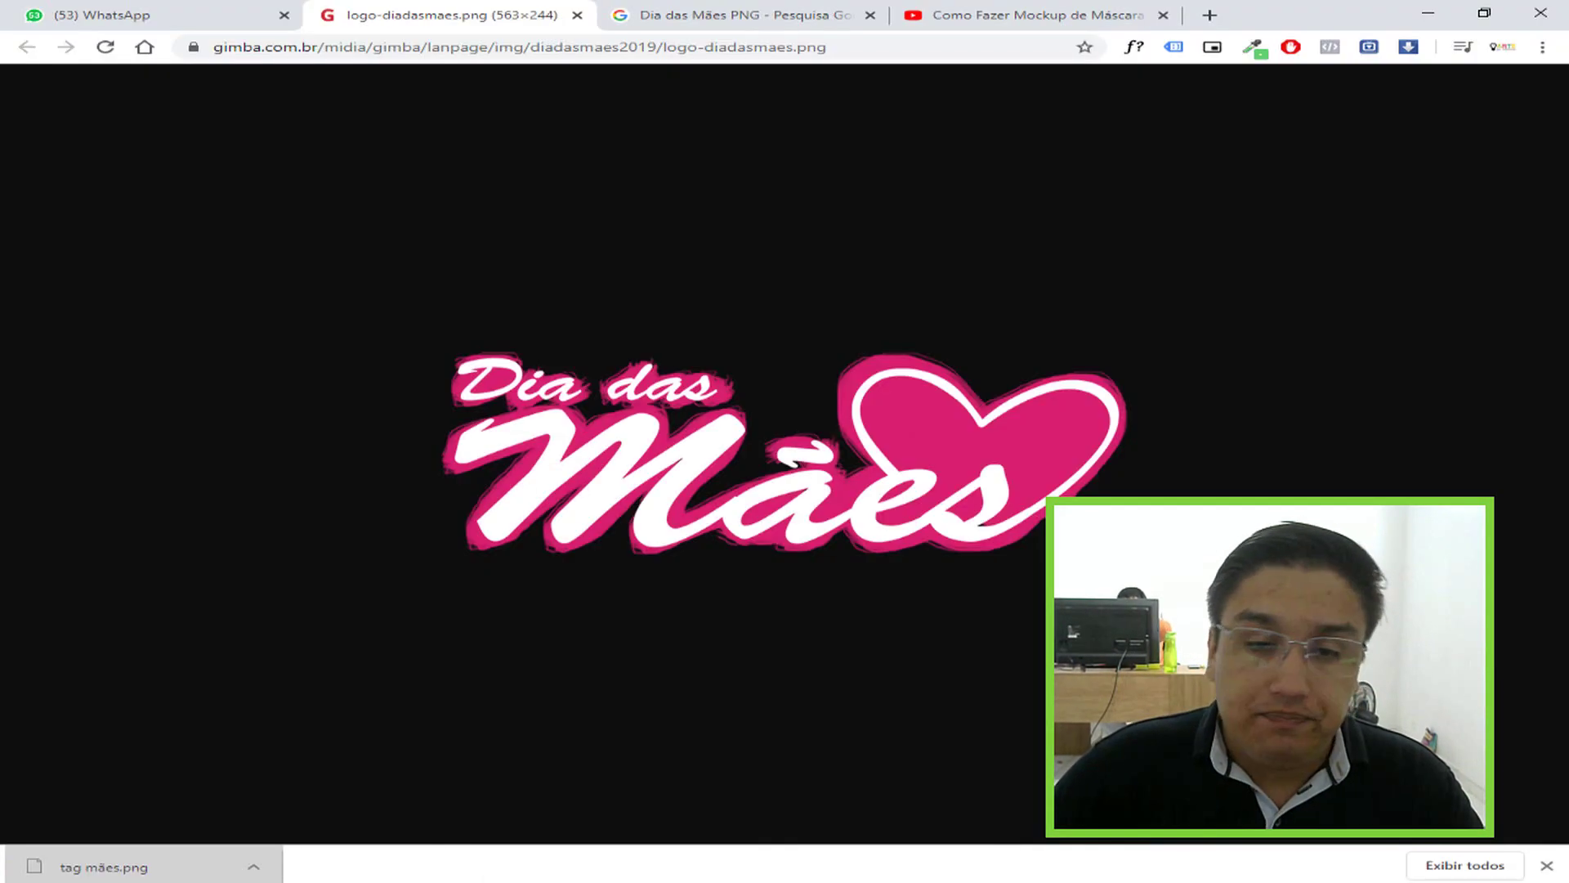
Search Google in a new Chrome tab for 'photoscape download' and open the Photoscape 3.7 result from Uptodown
{"action": "left_click", "coordinate": [1210, 15]}
{"action": "type", "text": "phot"}
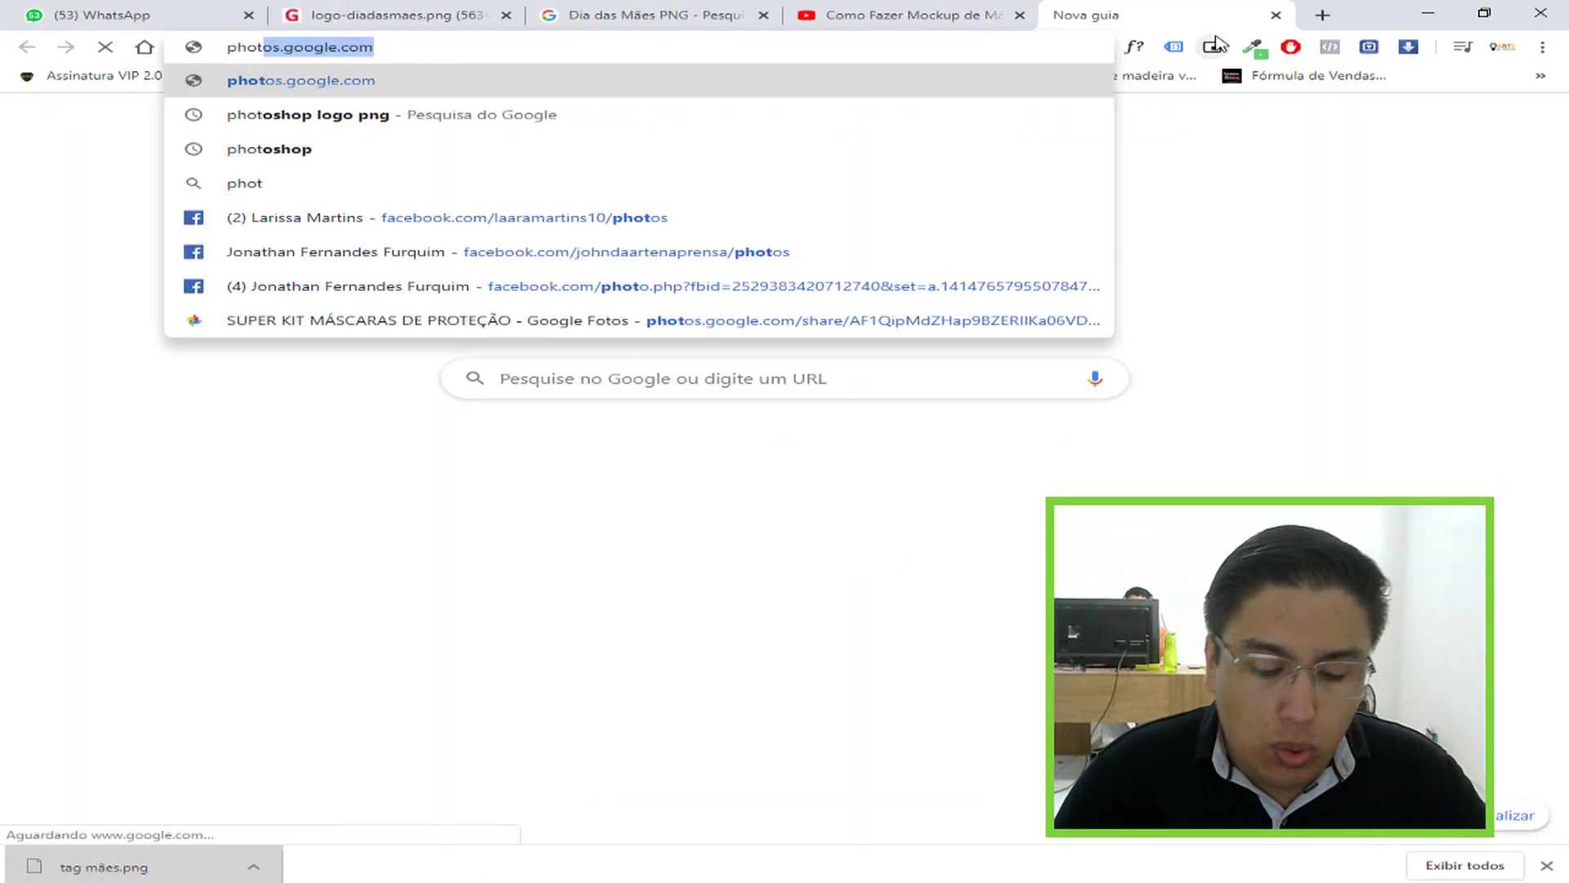
{"action": "type", "text": "oscape download"}
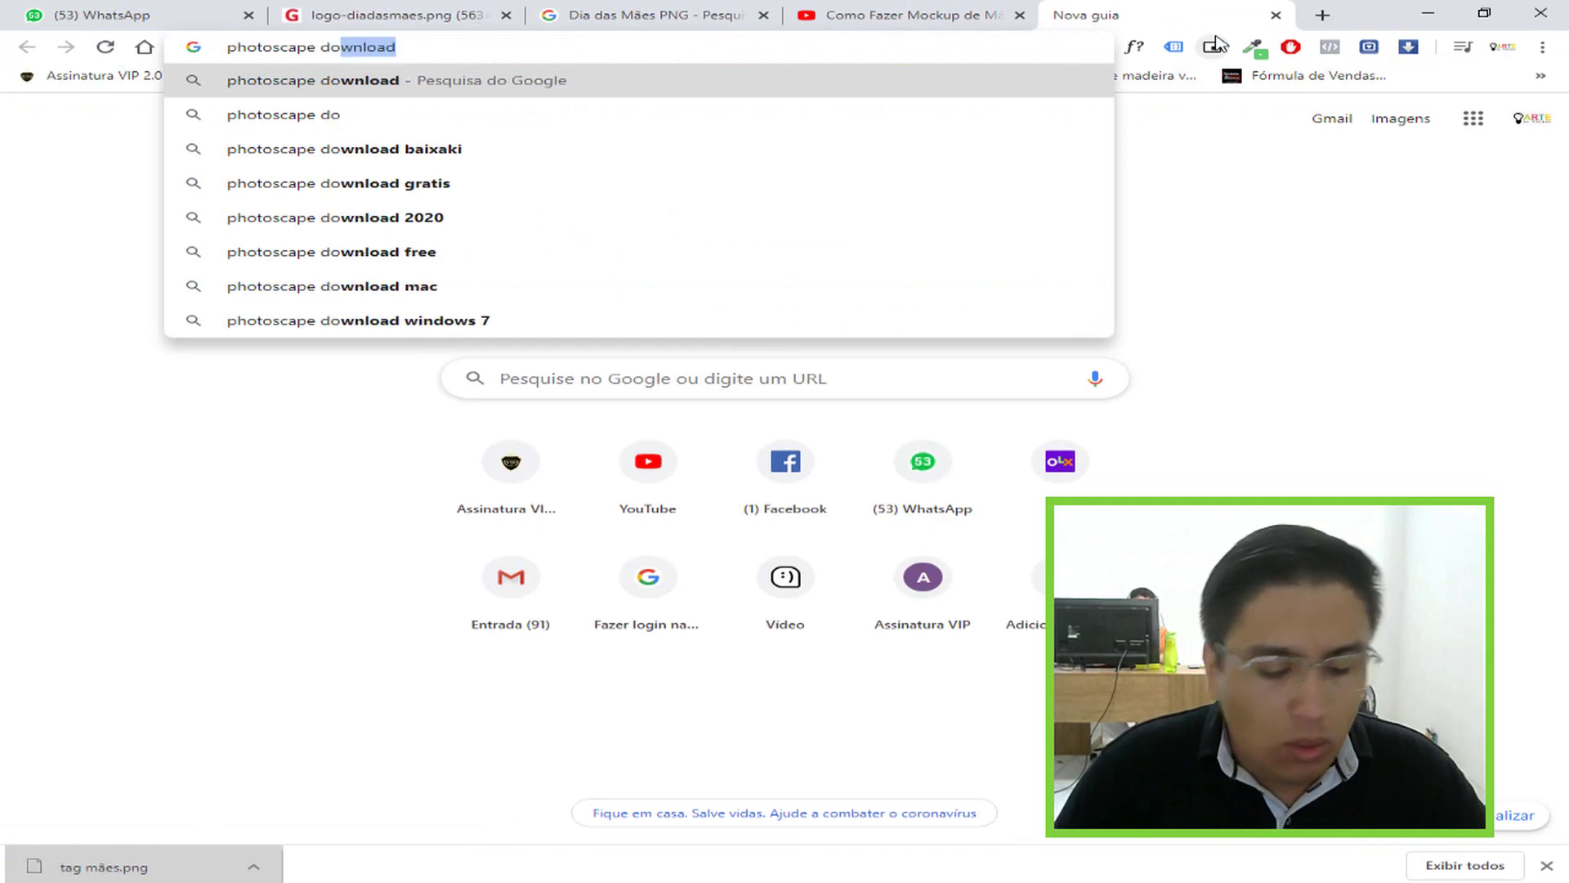
{"action": "key", "text": "Return"}
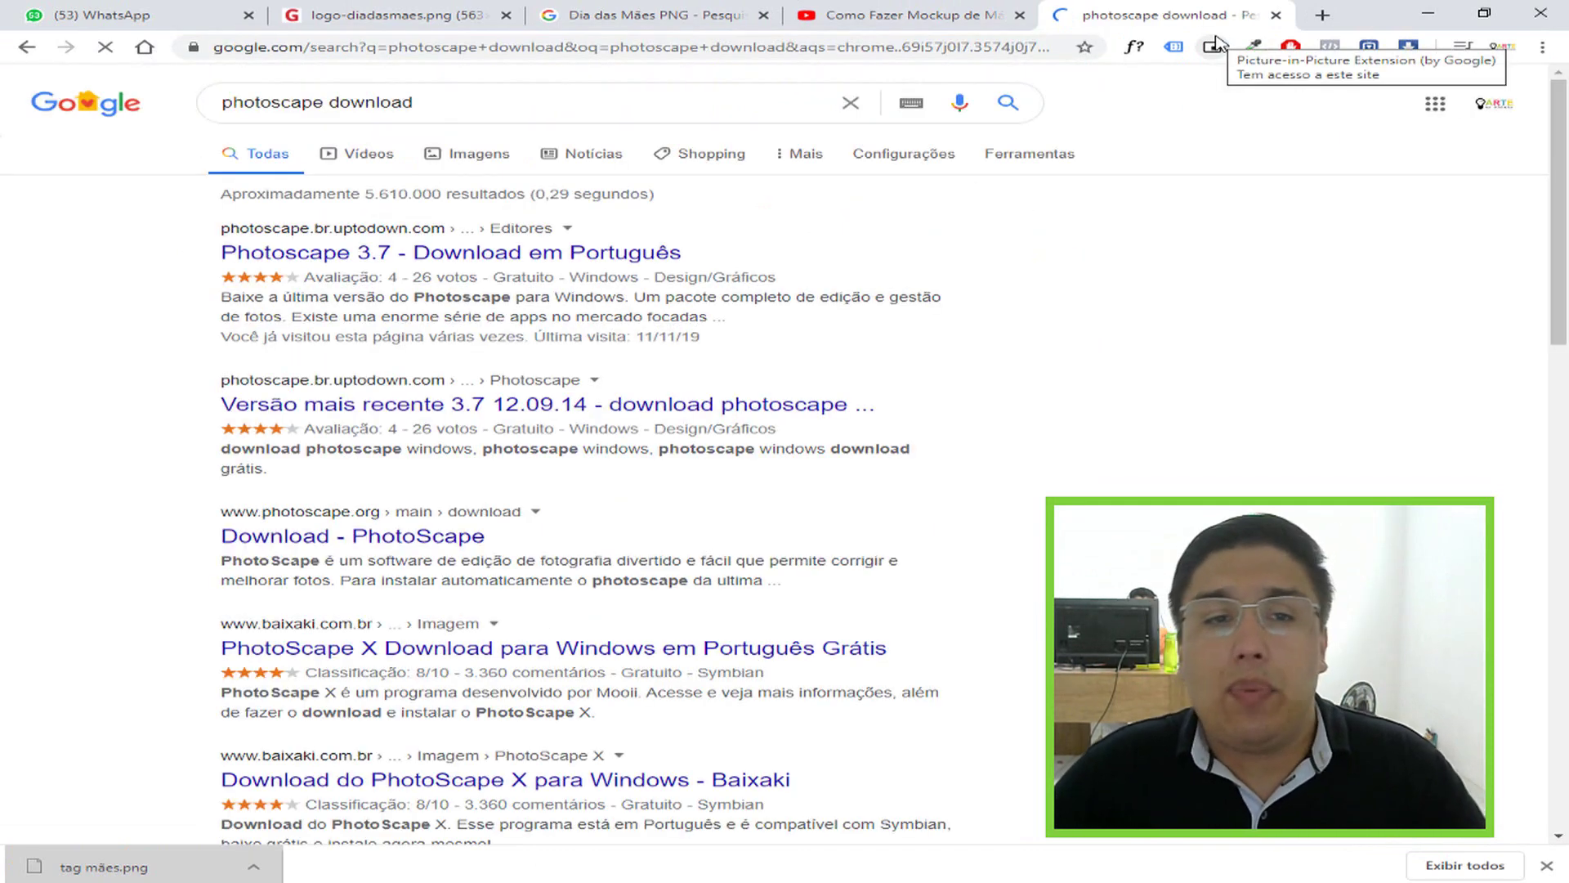
{"action": "left_click", "coordinate": [461, 253]}
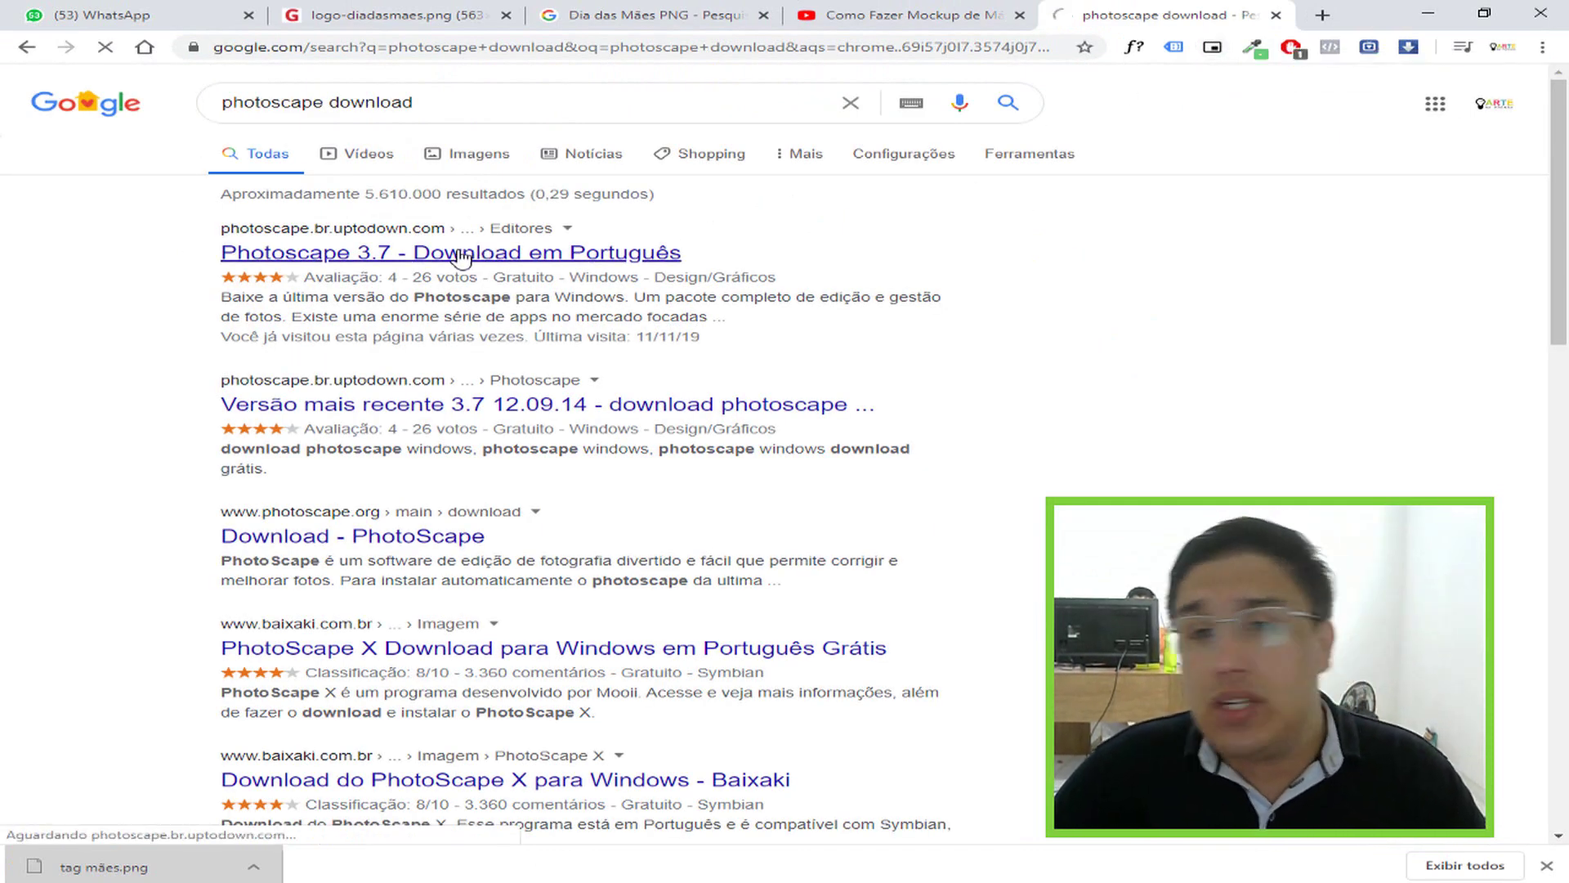